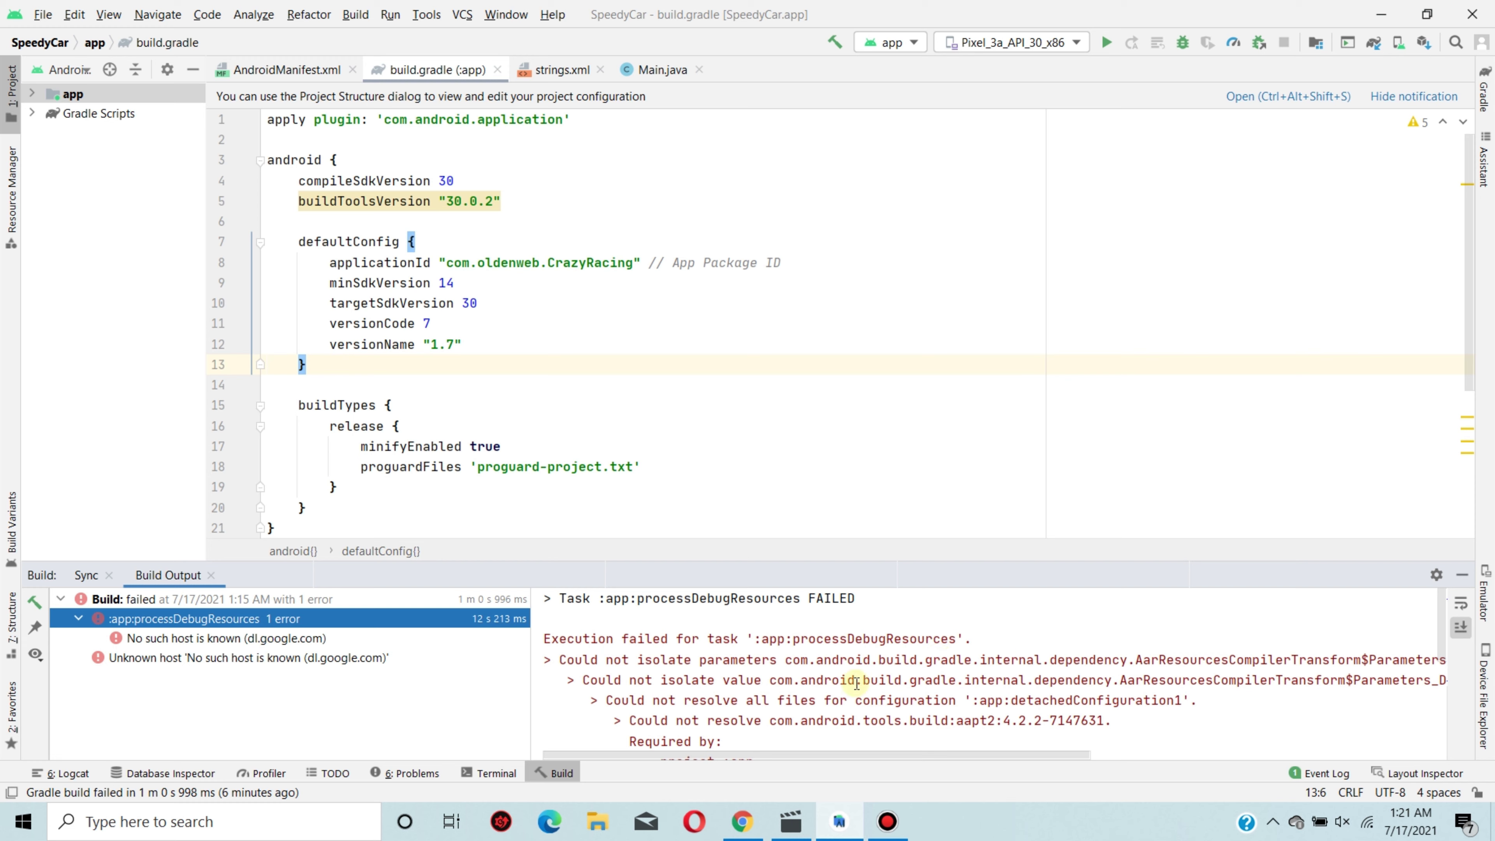
Step: Examine the build output of the failed :app:processDebugResources task, including its unresolved aapt2 dependency
scroll(1037, 707, "down", 1)
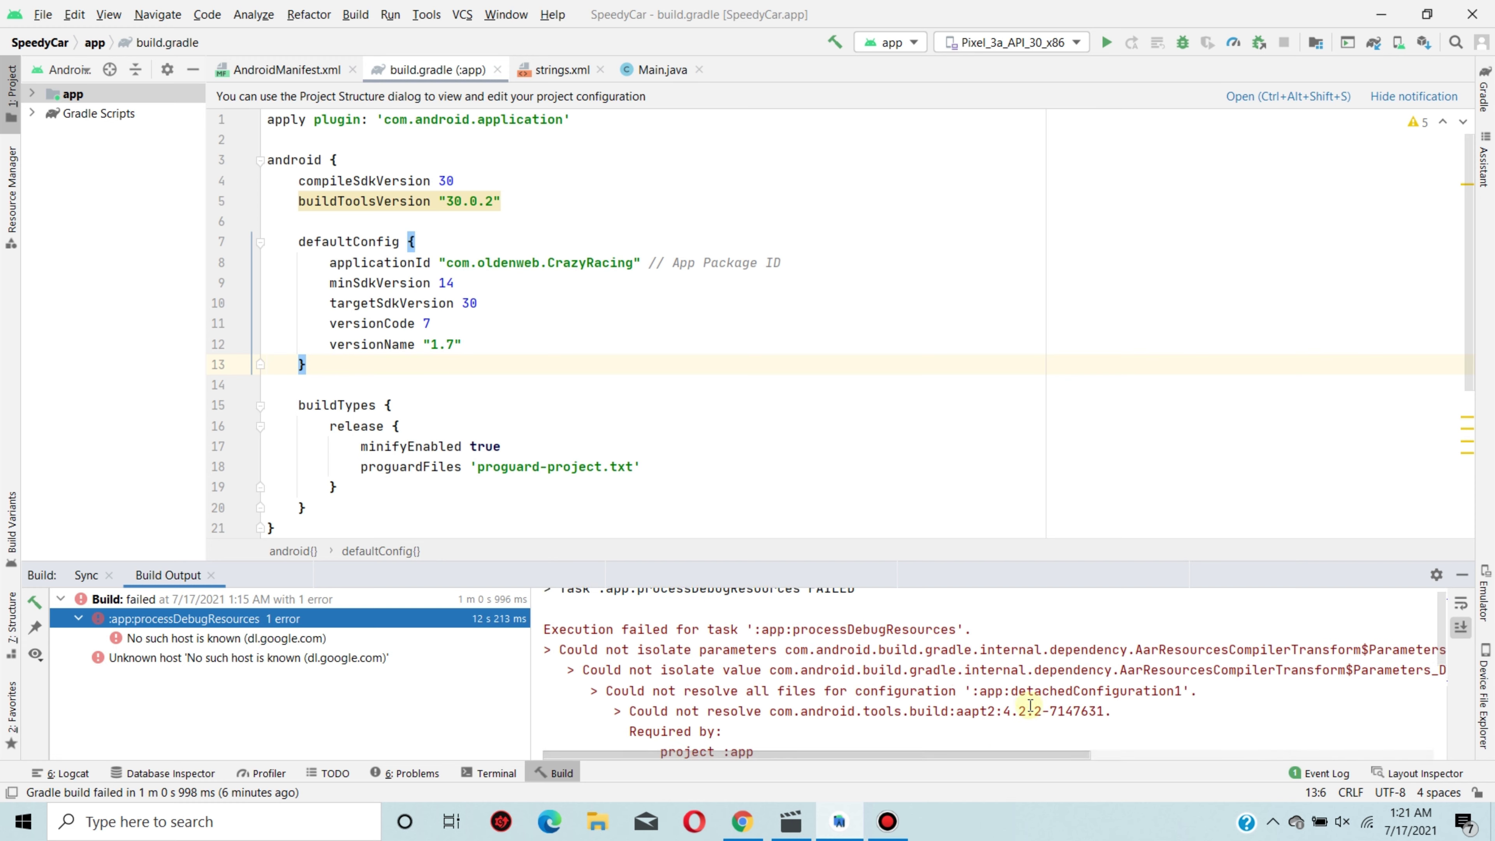
left_click_drag(631, 660, 1081, 667)
scroll(1081, 668, "down", 2)
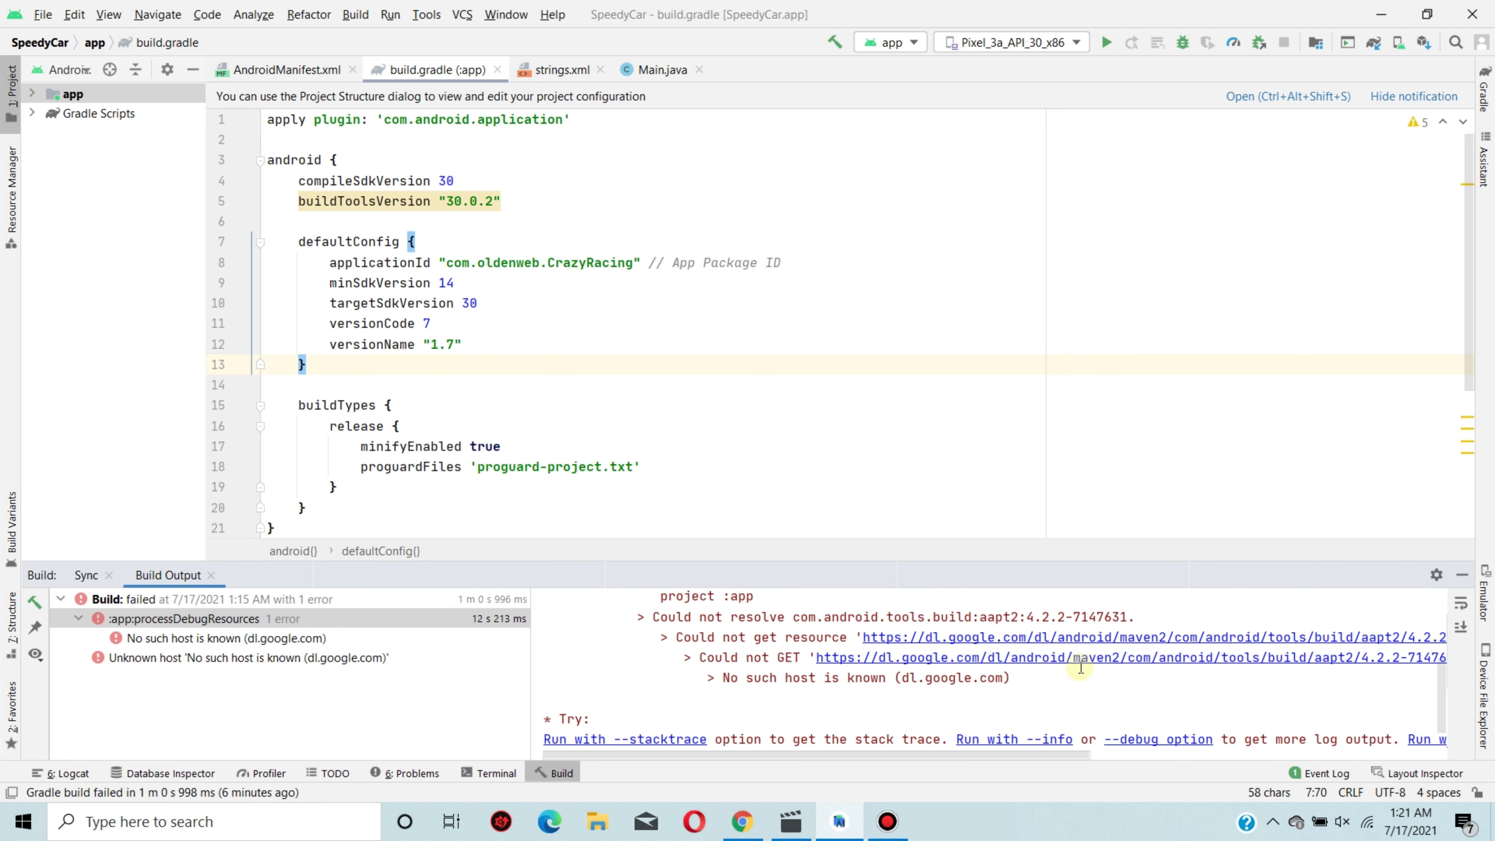
scroll(659, 636, "up", 1)
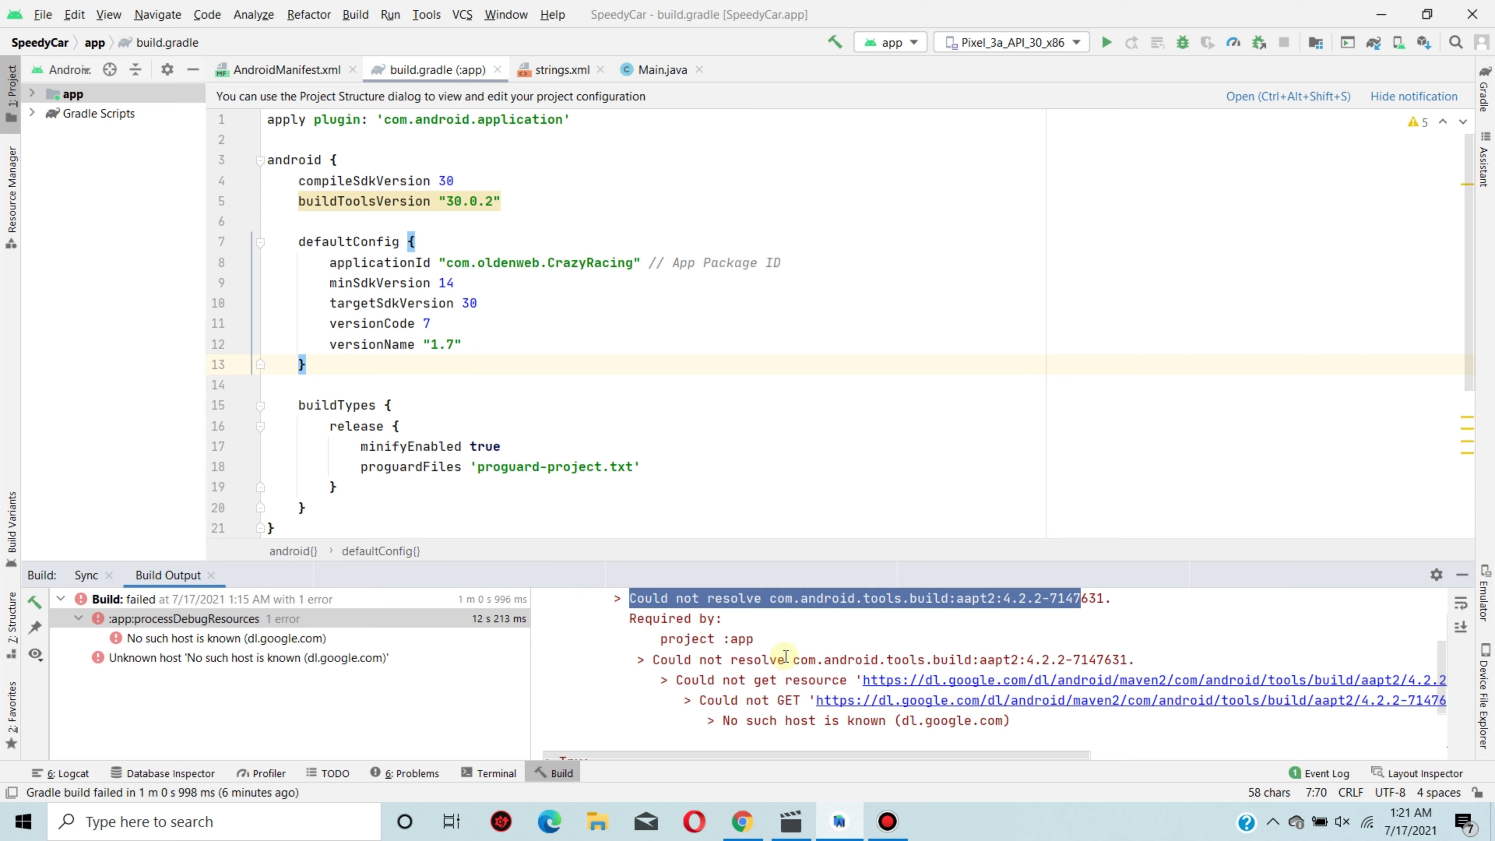
left_click(663, 660)
left_click_drag(686, 659, 1152, 655)
left_click(1174, 648)
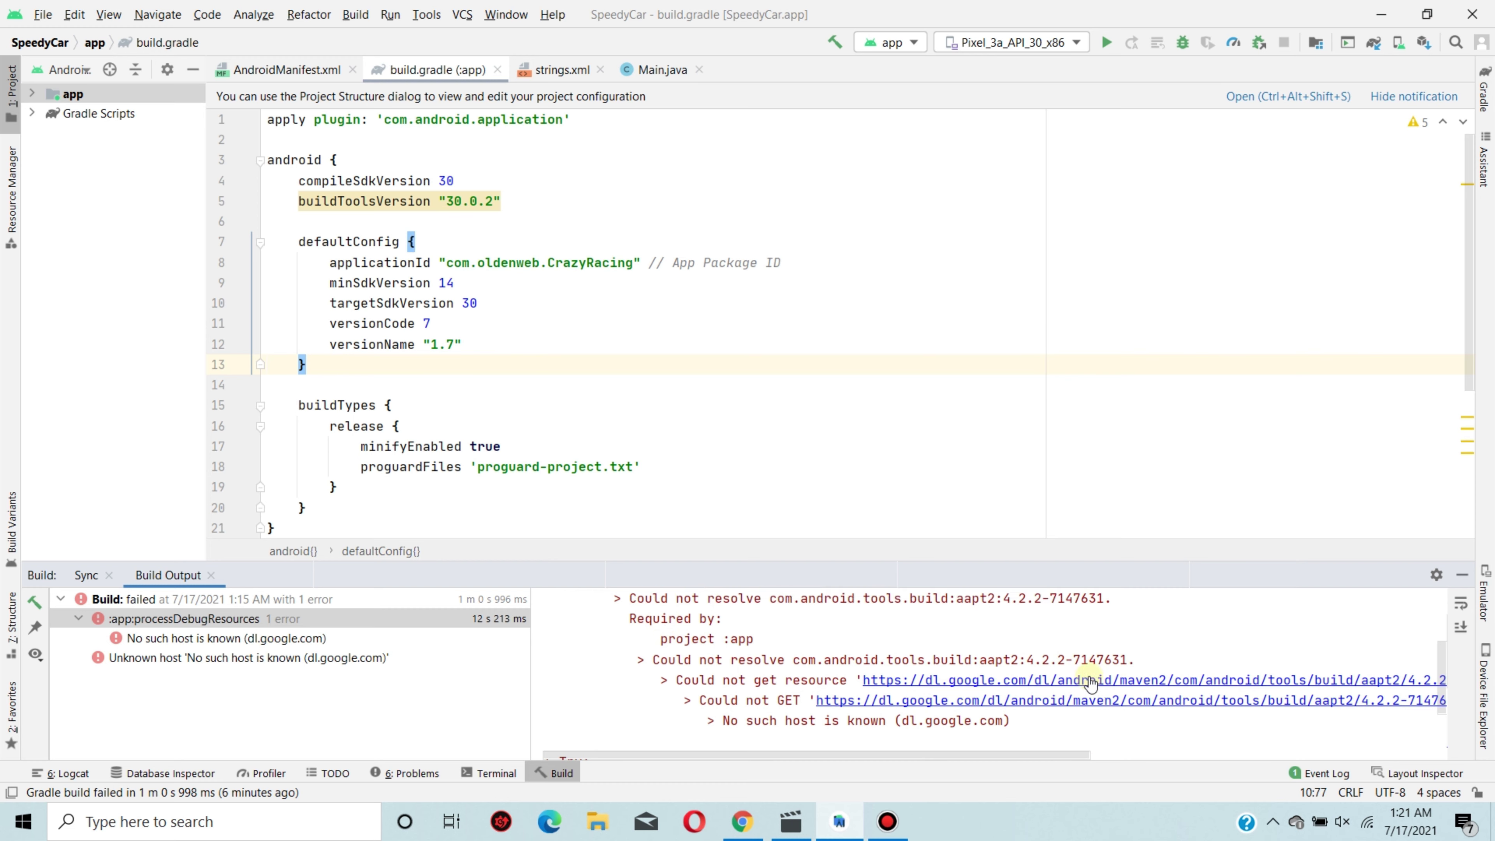
scroll(1090, 684, "down", 2)
left_click(191, 620)
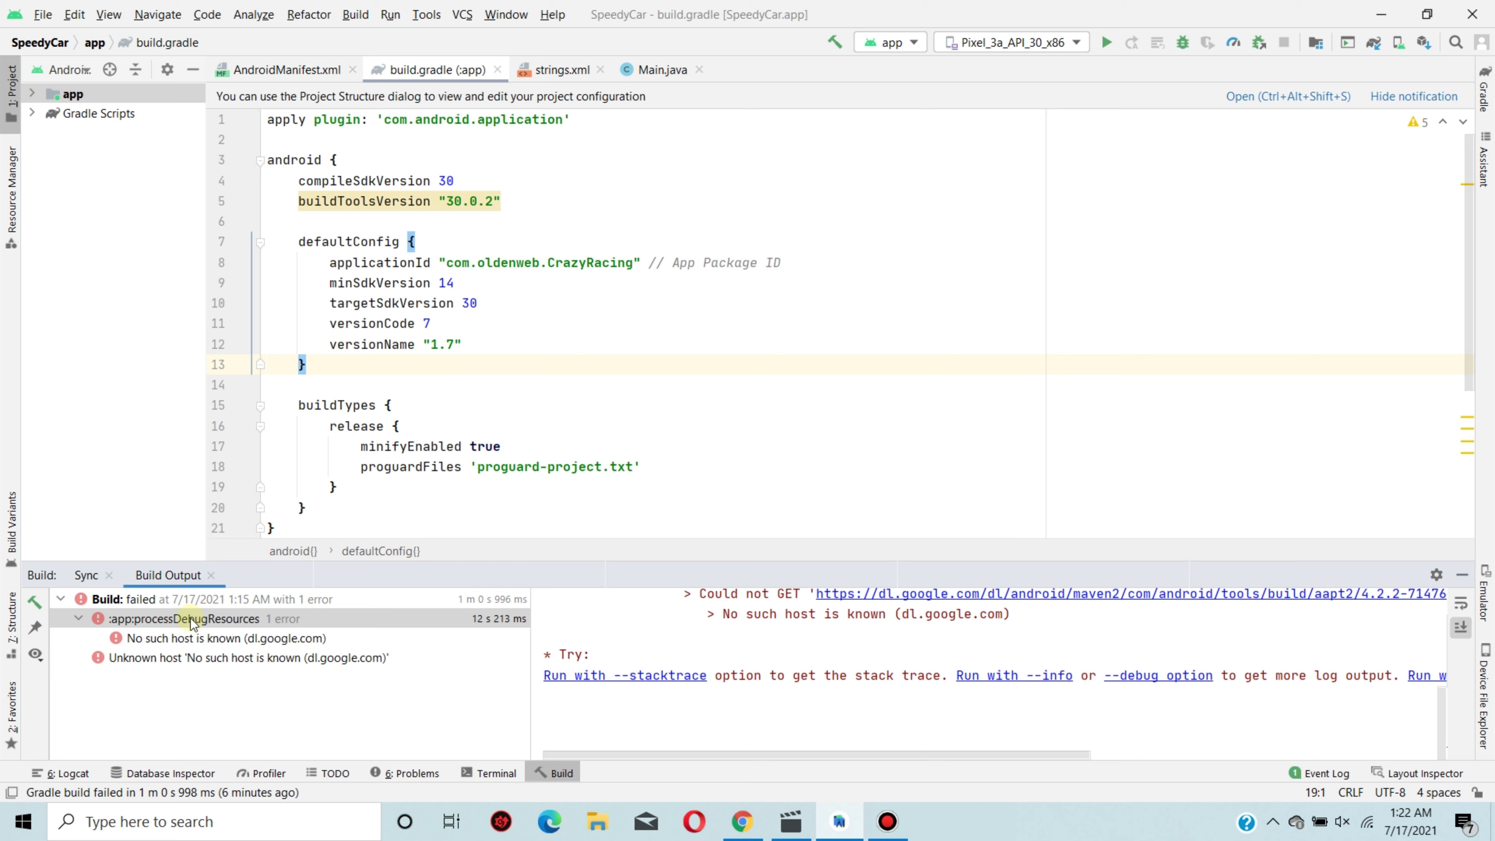
Step: Examine the unknown host error and the dl.google.com error under the failed task in the build results
left_click(195, 658)
left_click(542, 599)
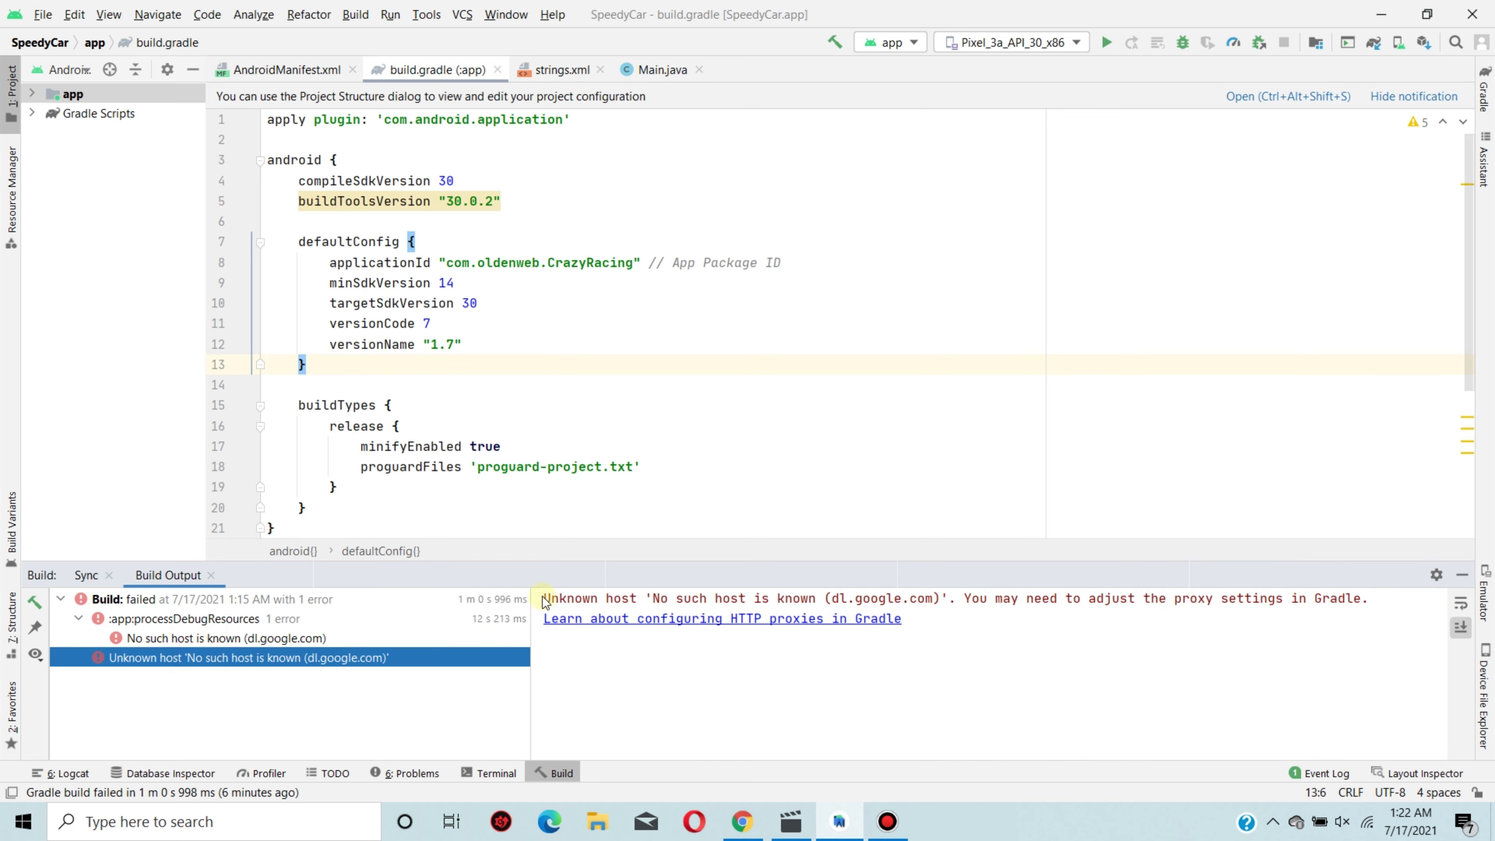
left_click(540, 598)
left_click_drag(548, 595, 1399, 599)
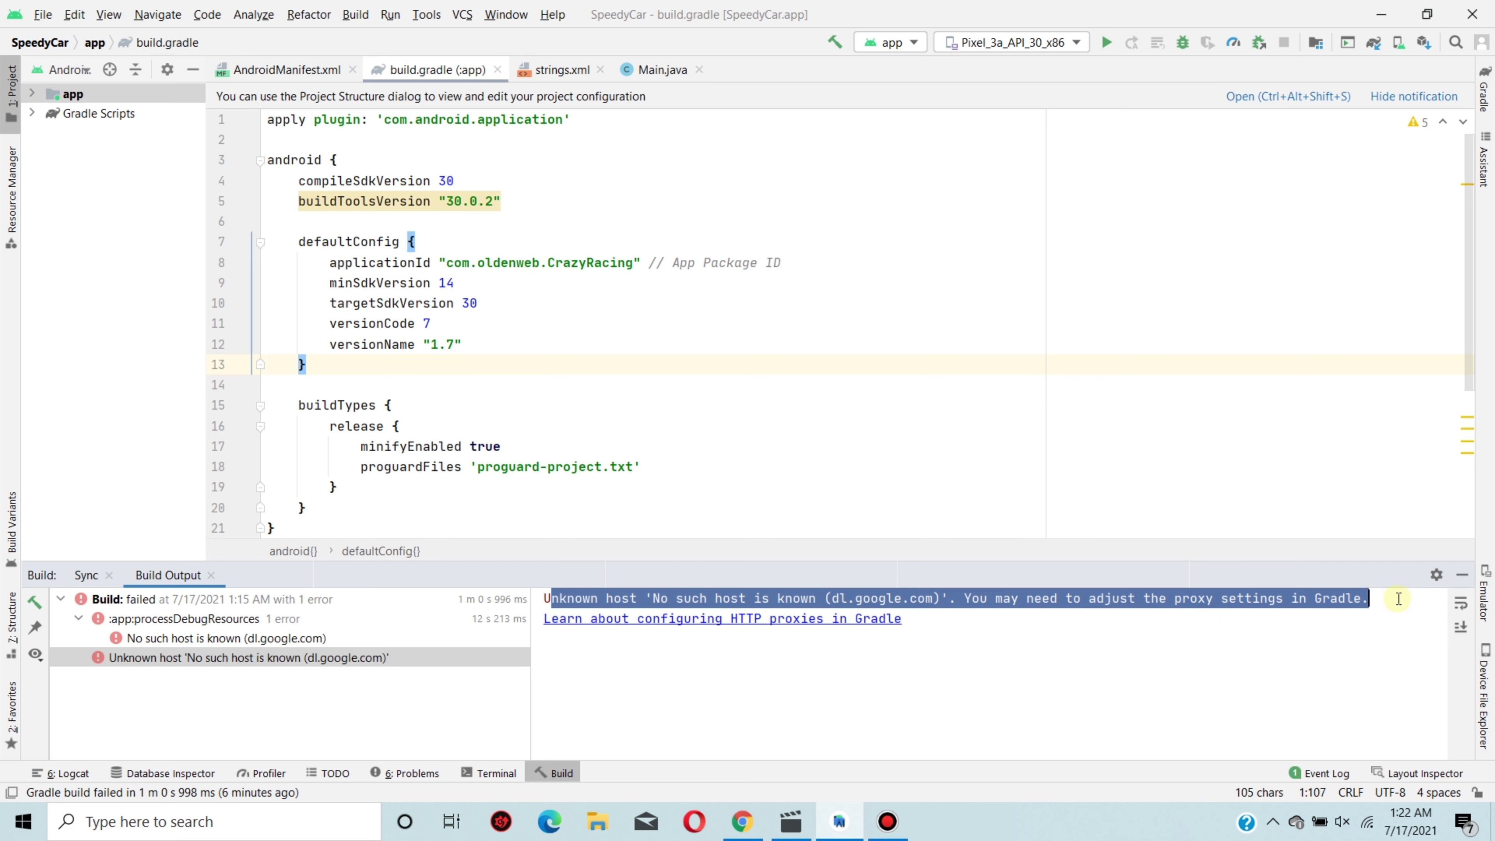
left_click(1144, 676)
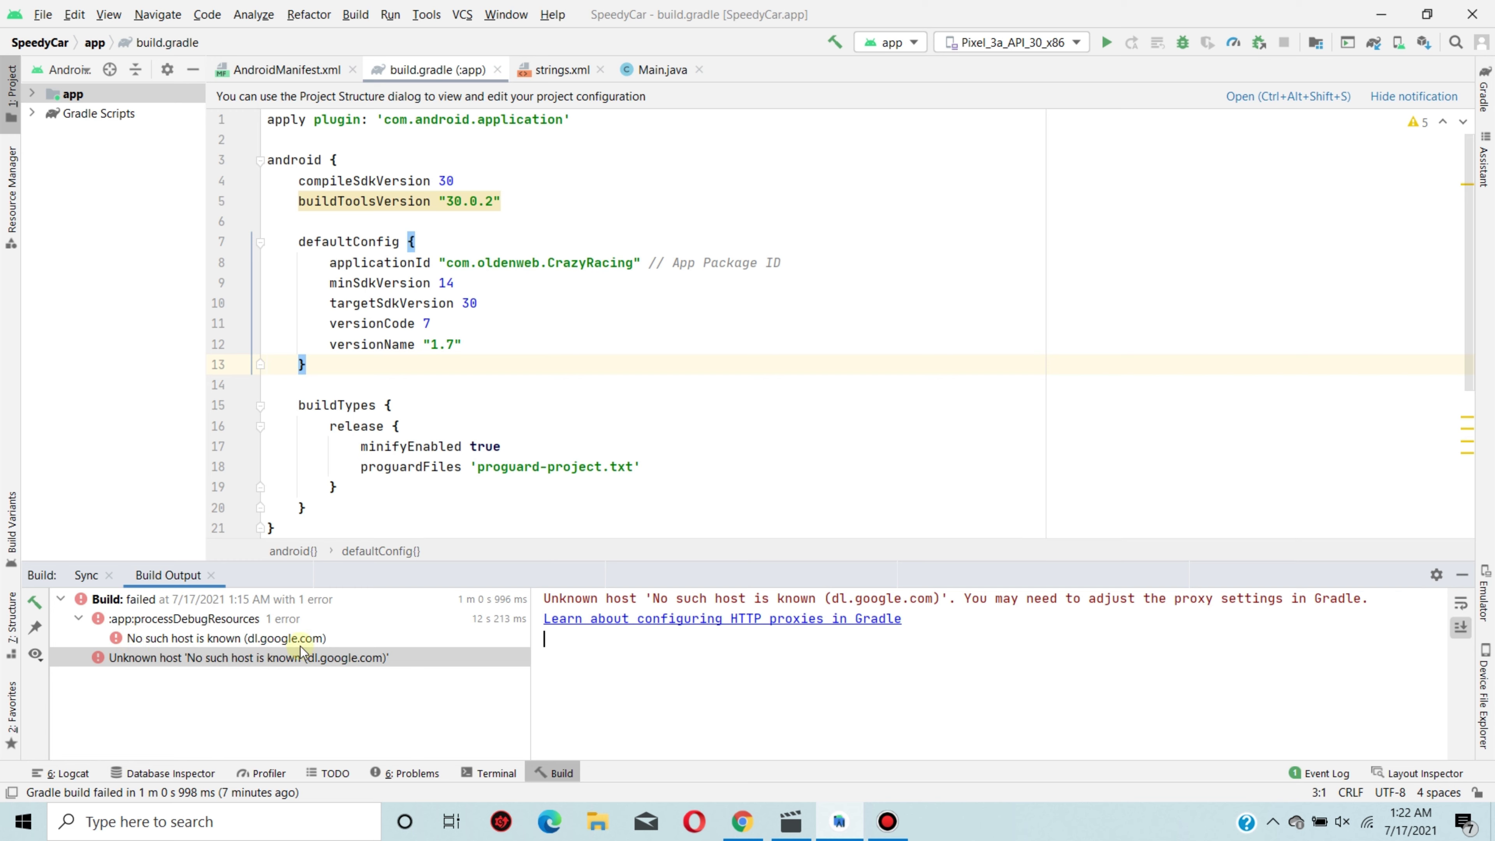
left_click(281, 639)
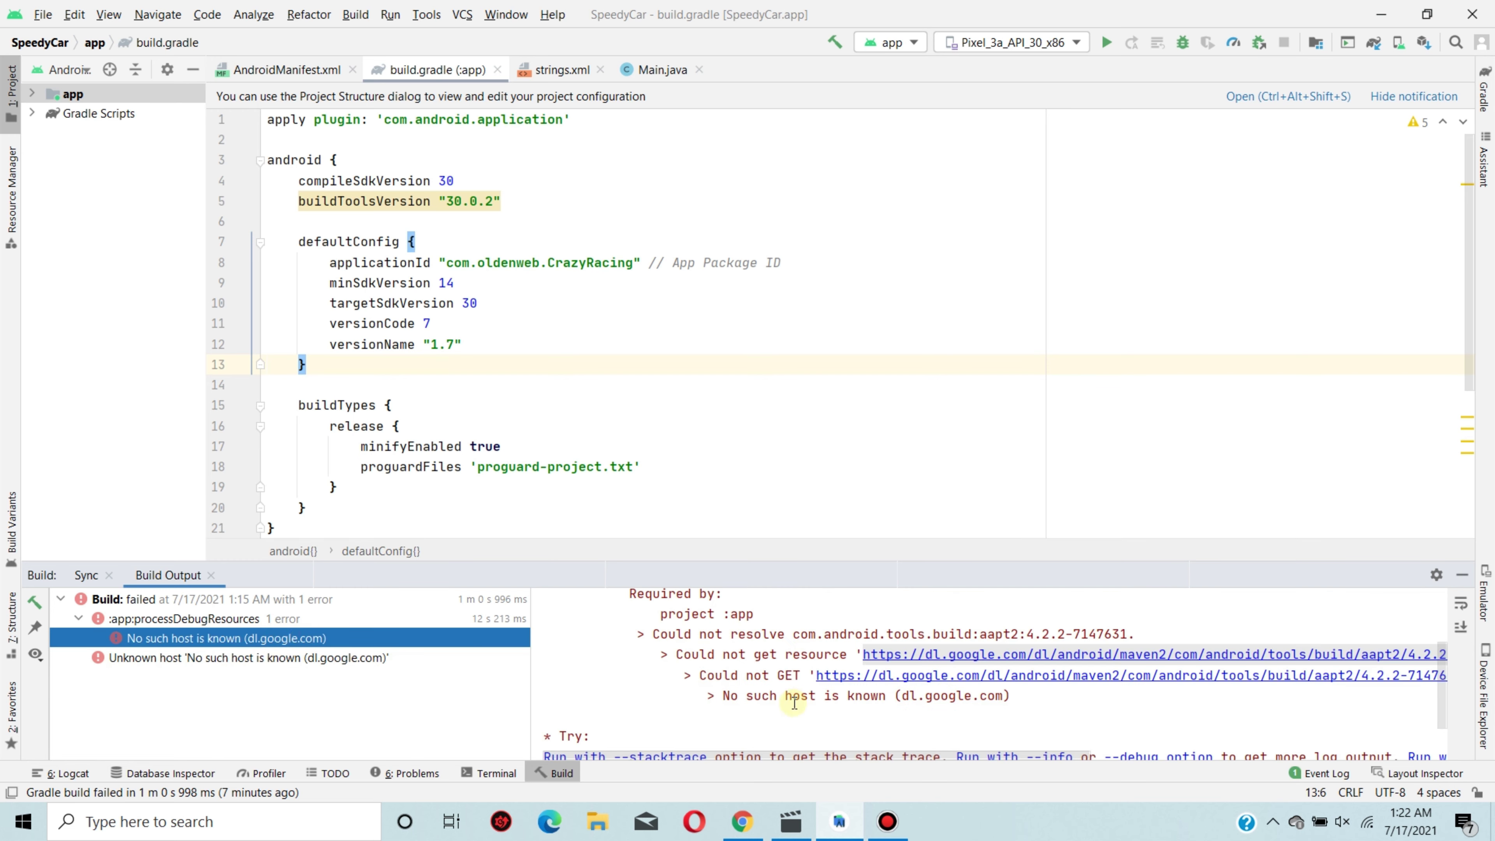
scroll(729, 663, "up", 2)
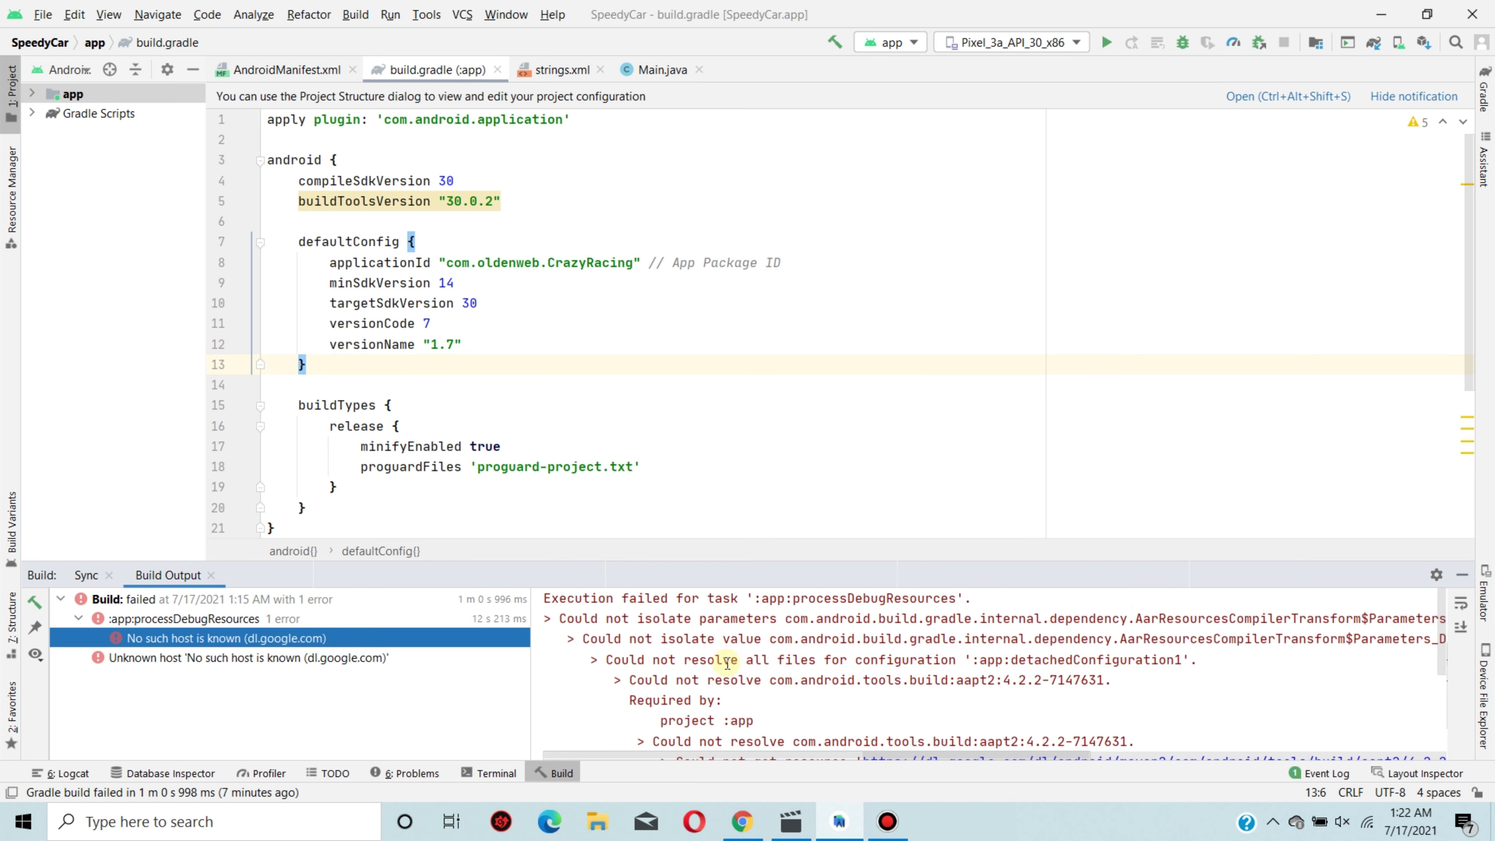
scroll(727, 662, "down", 2)
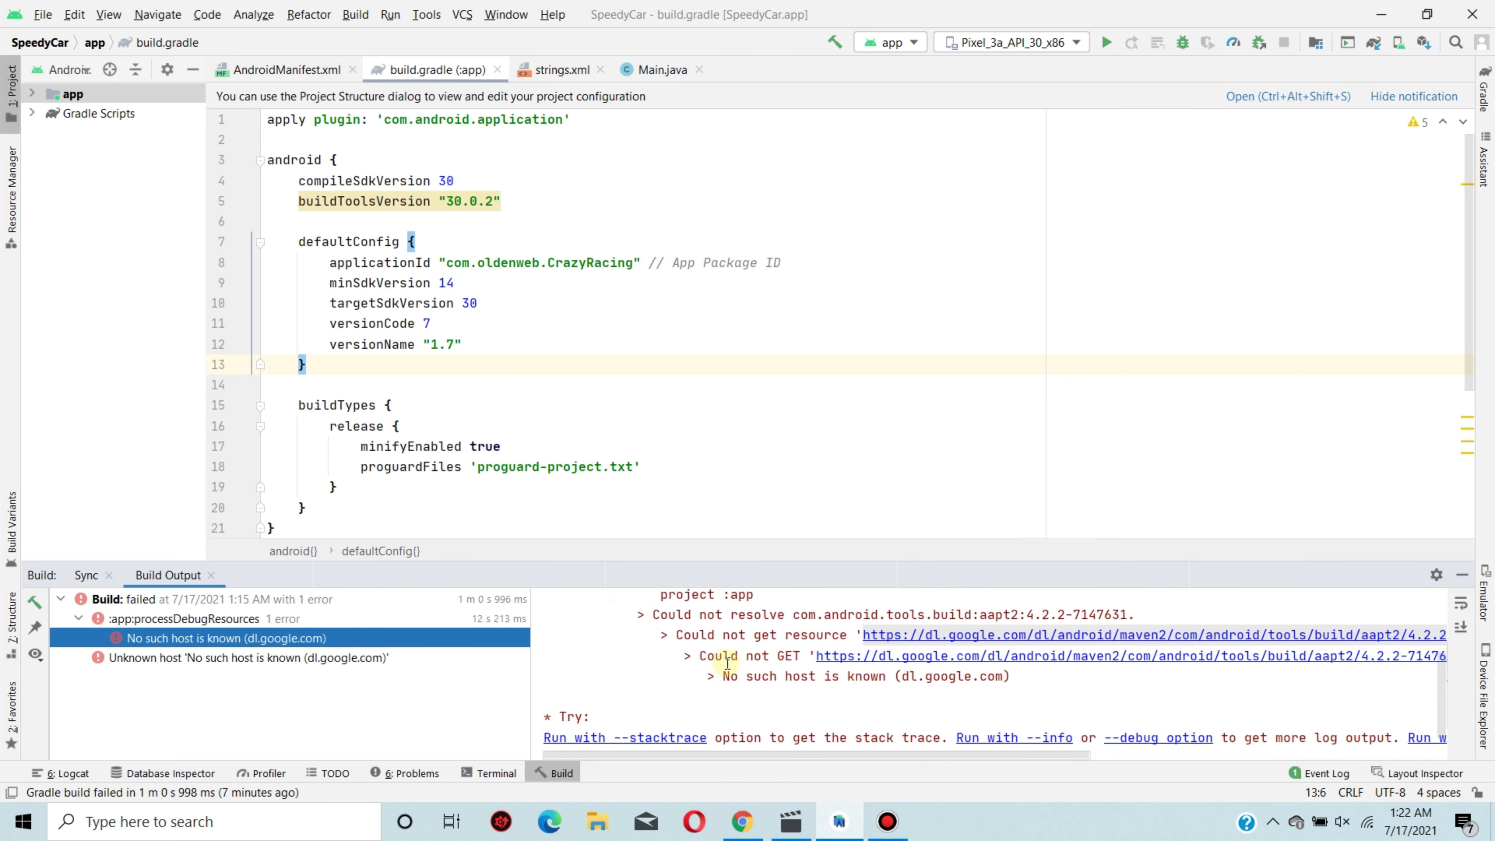
left_click(222, 665)
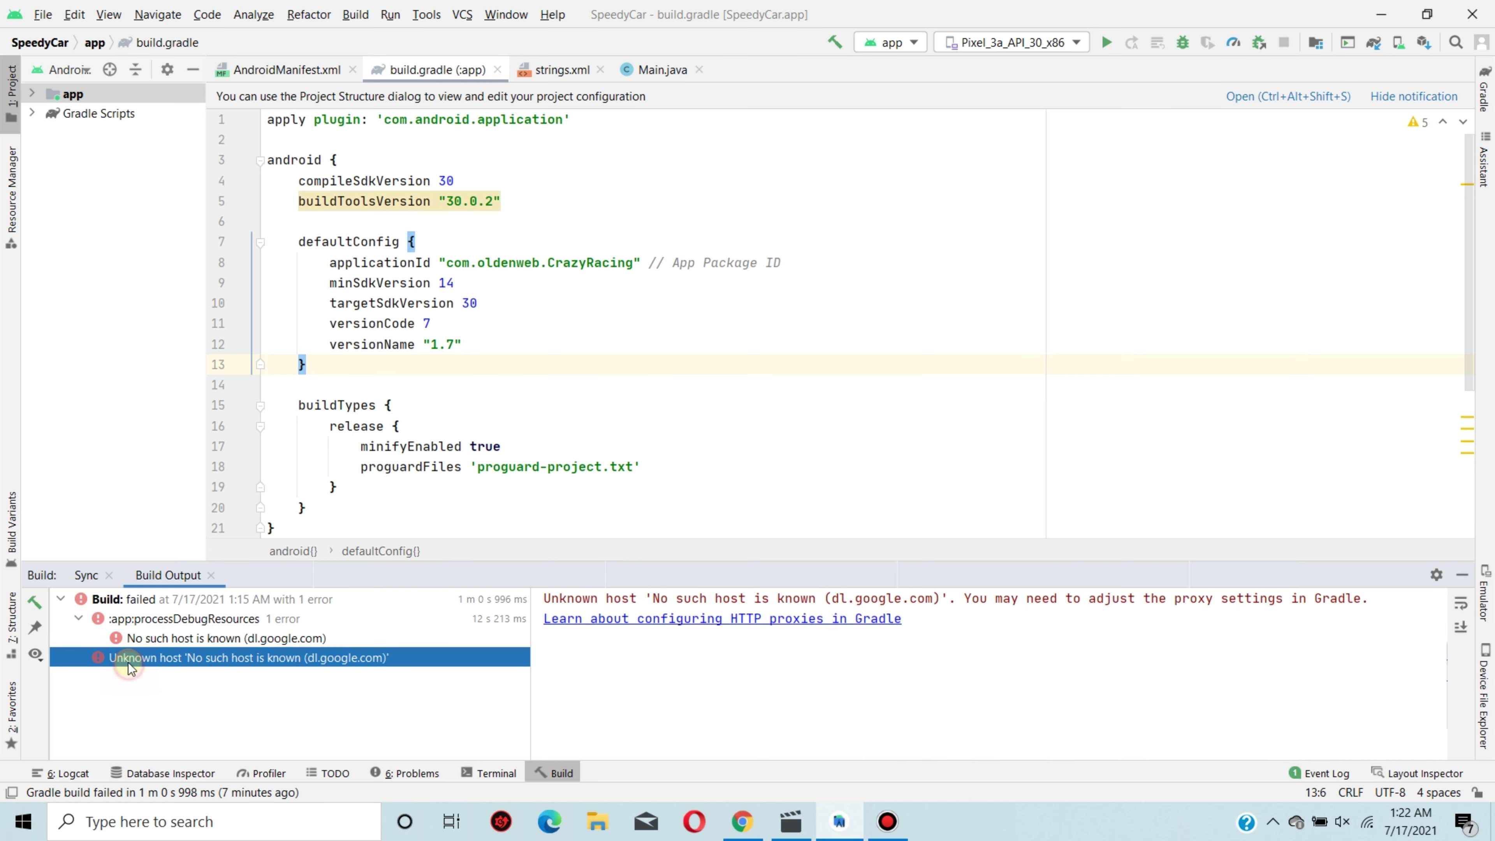
left_click_drag(544, 589, 972, 598)
left_click(948, 654)
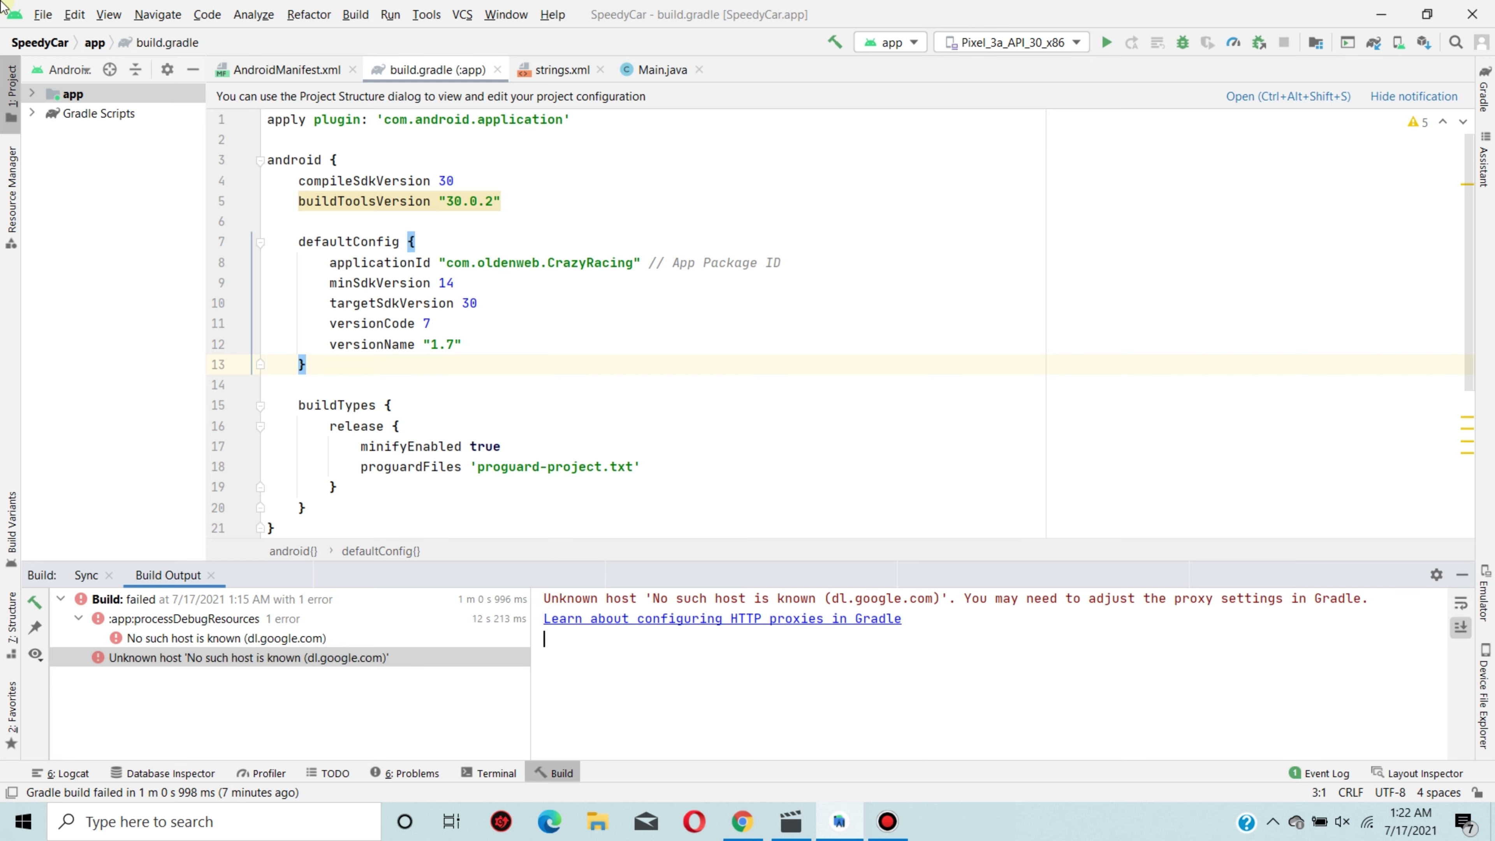
Step: Set the IDE's HTTP proxy to auto-detect proxy settings and save the settings
left_click(43, 15)
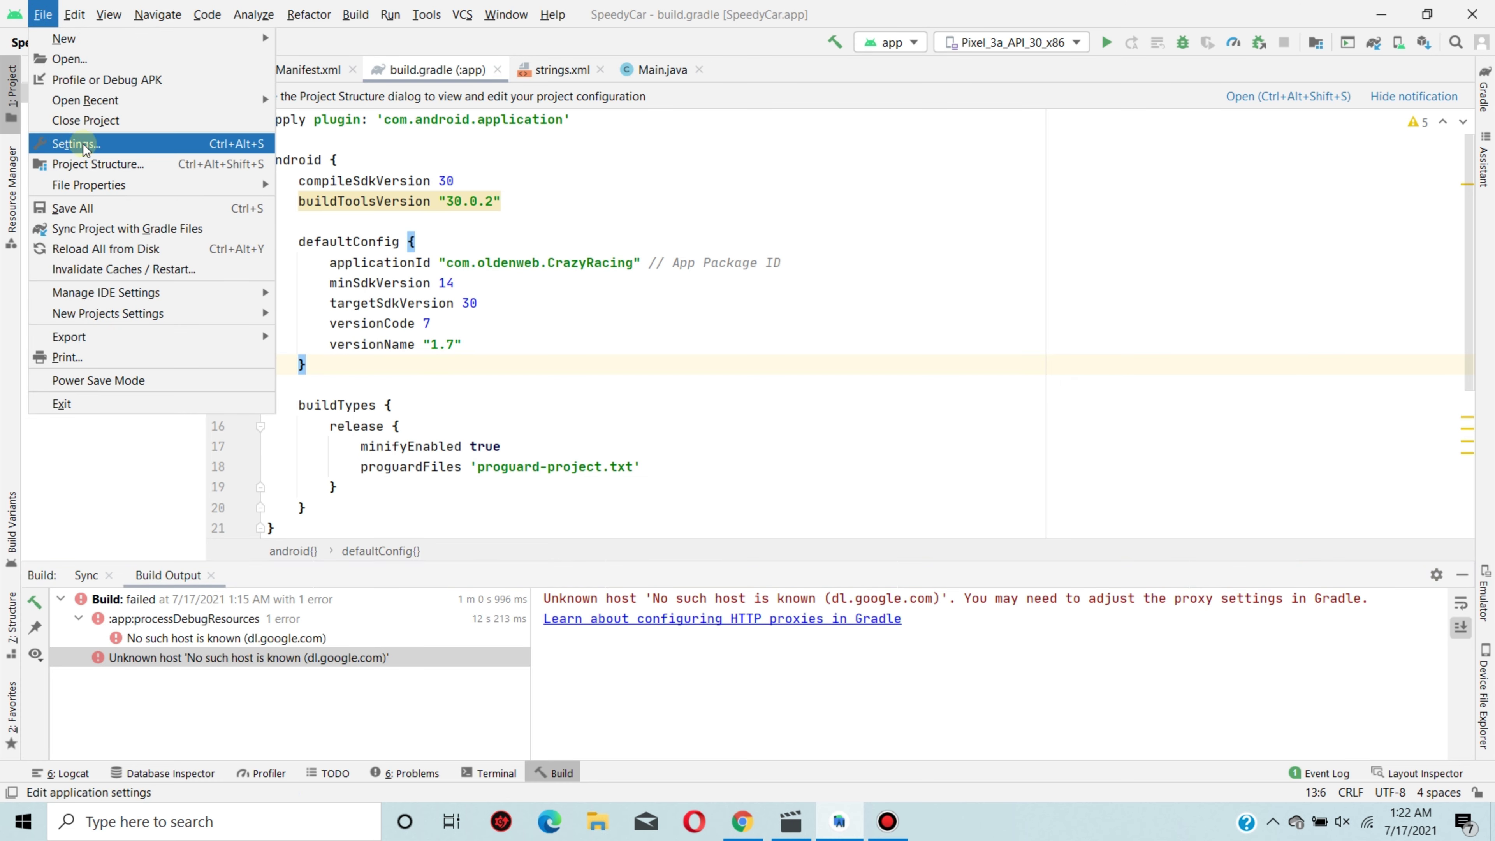
left_click(70, 146)
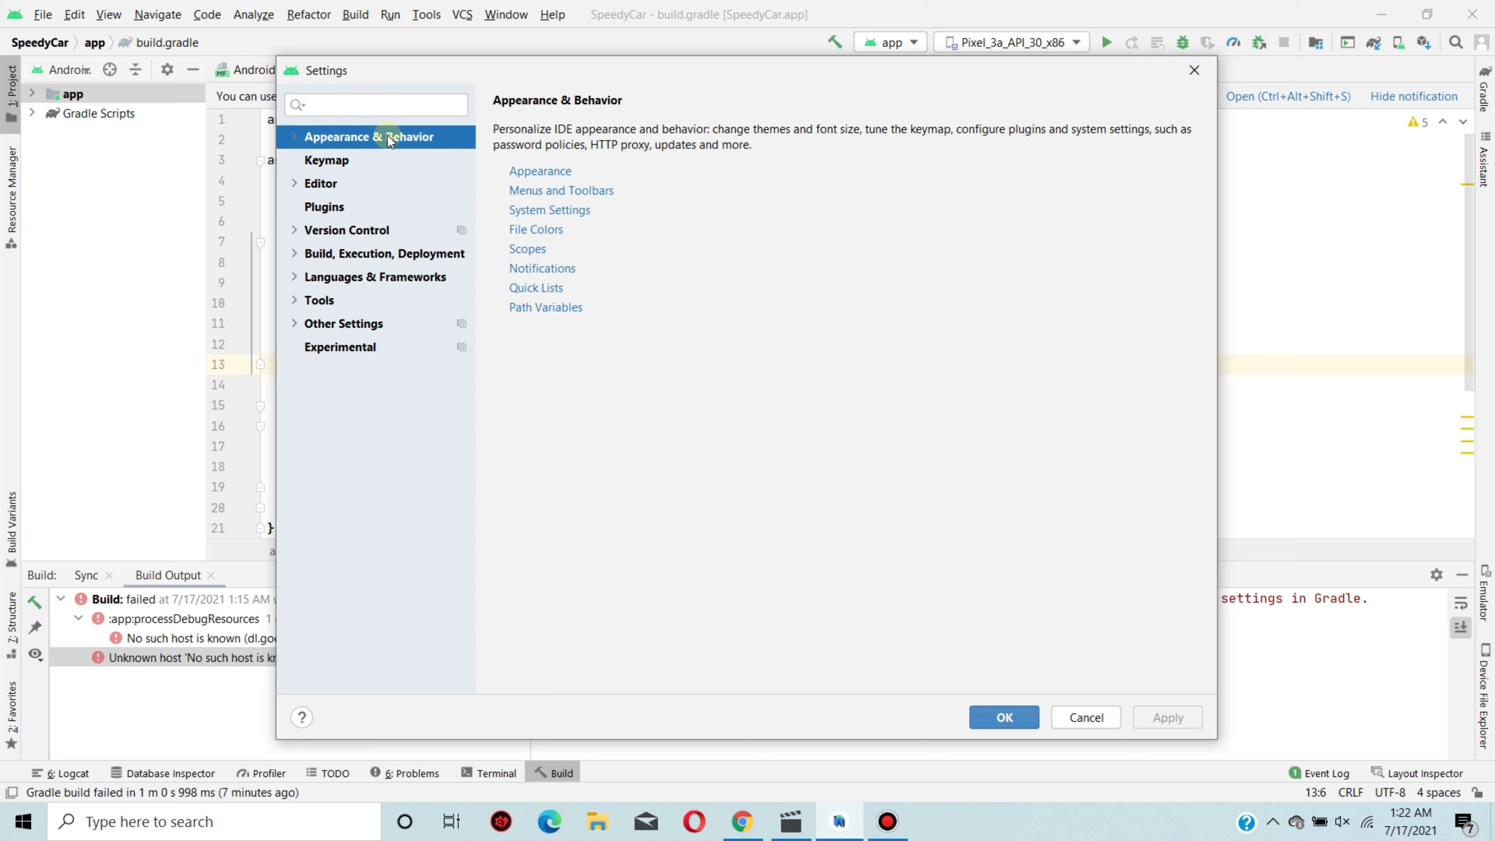
left_click(295, 136)
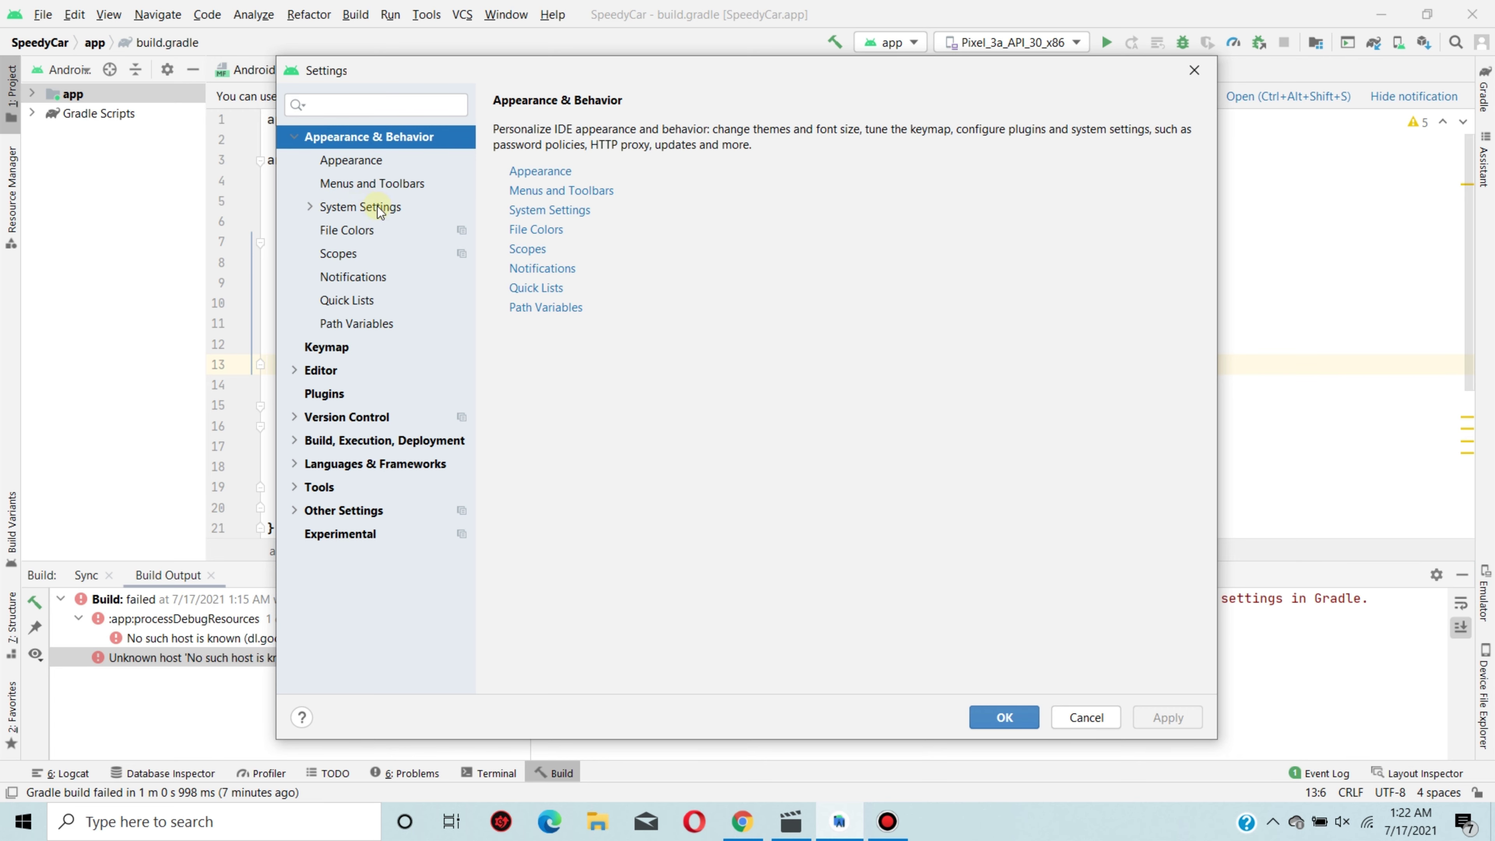
left_click(312, 207)
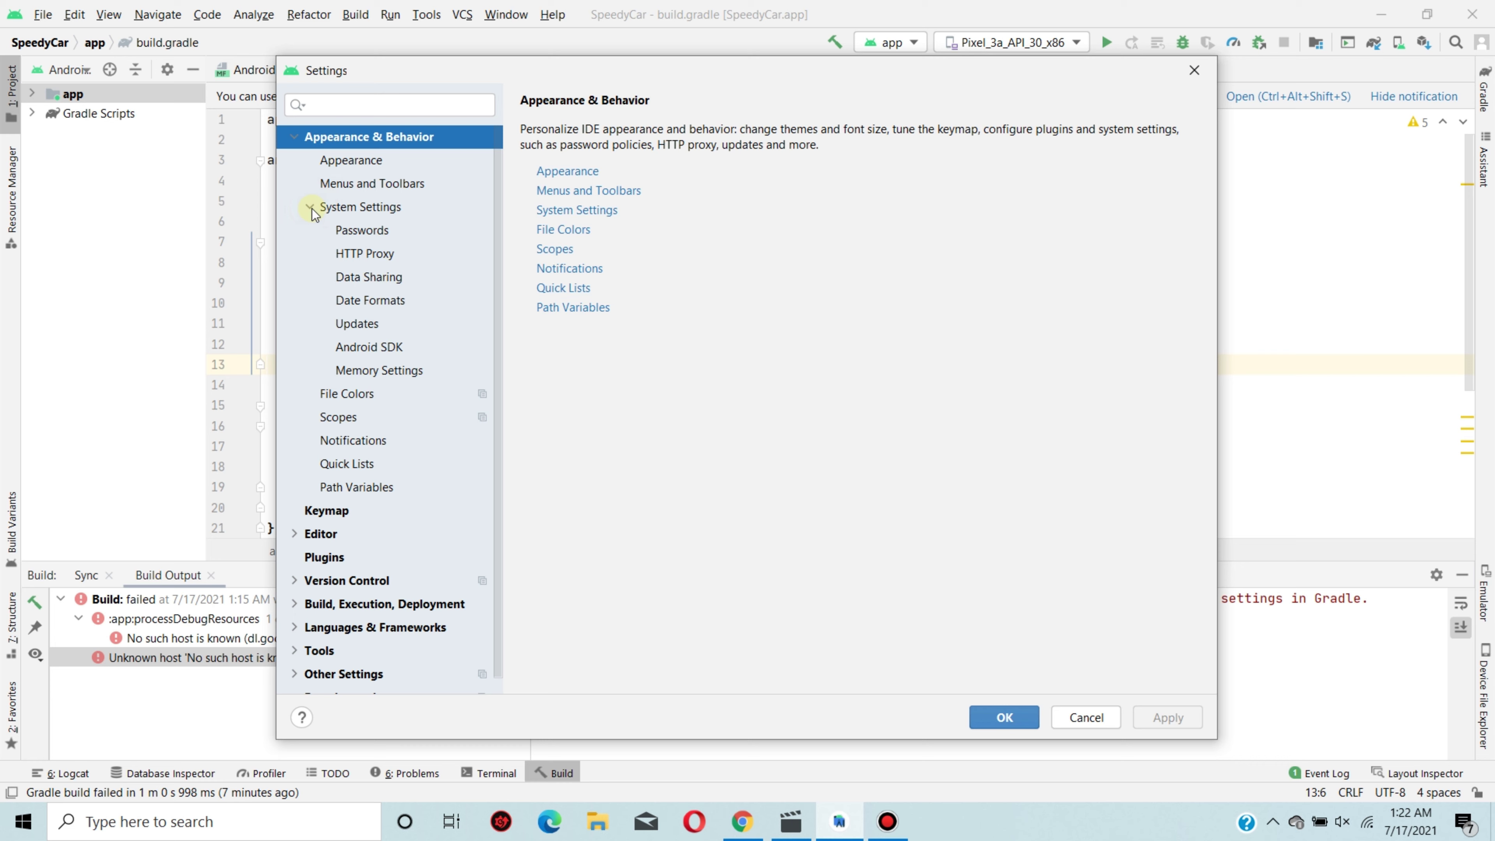
left_click(364, 254)
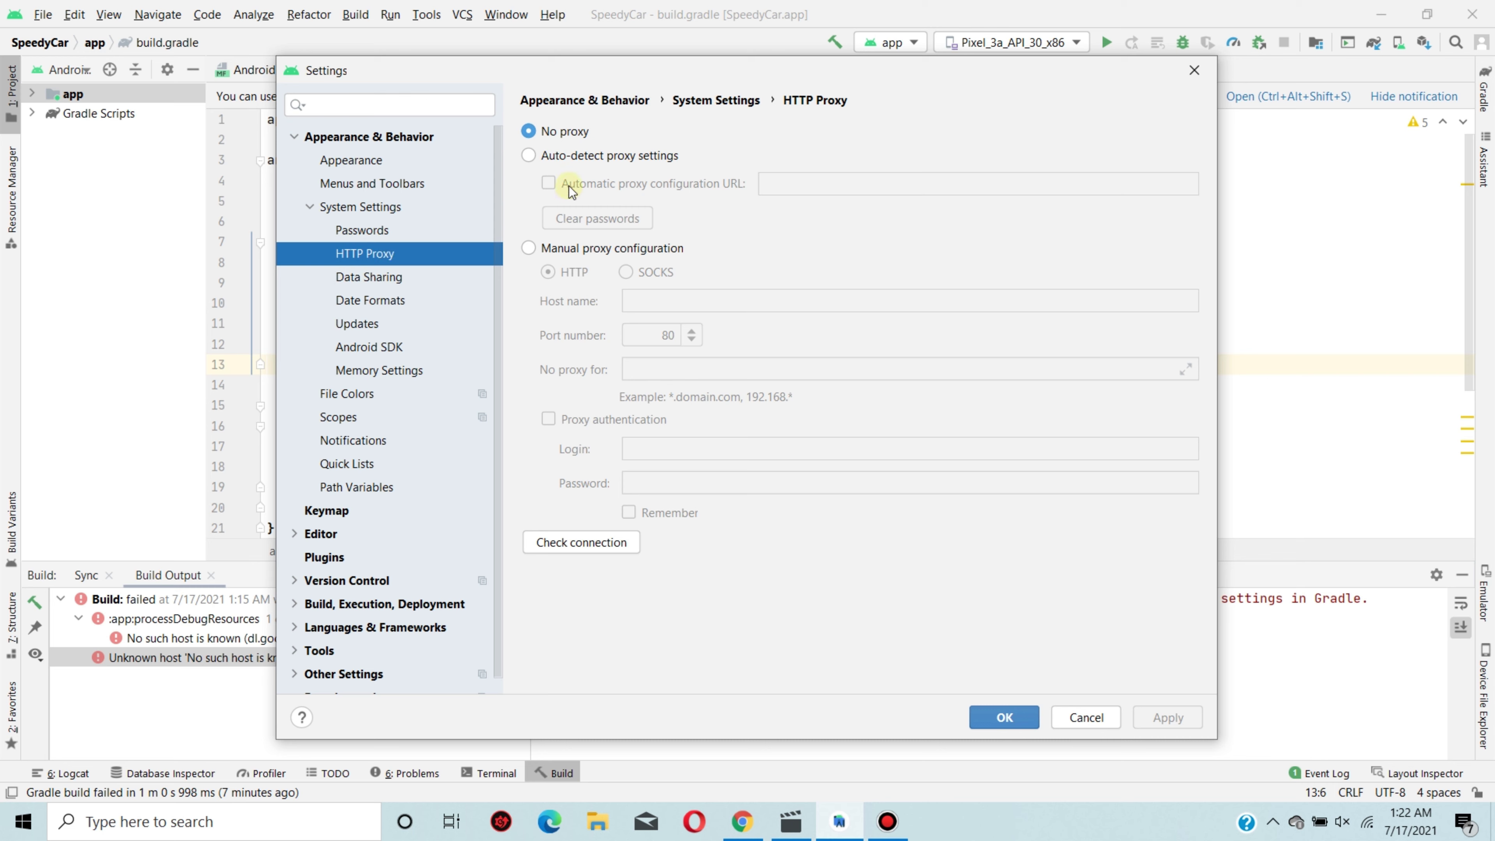
left_click(530, 156)
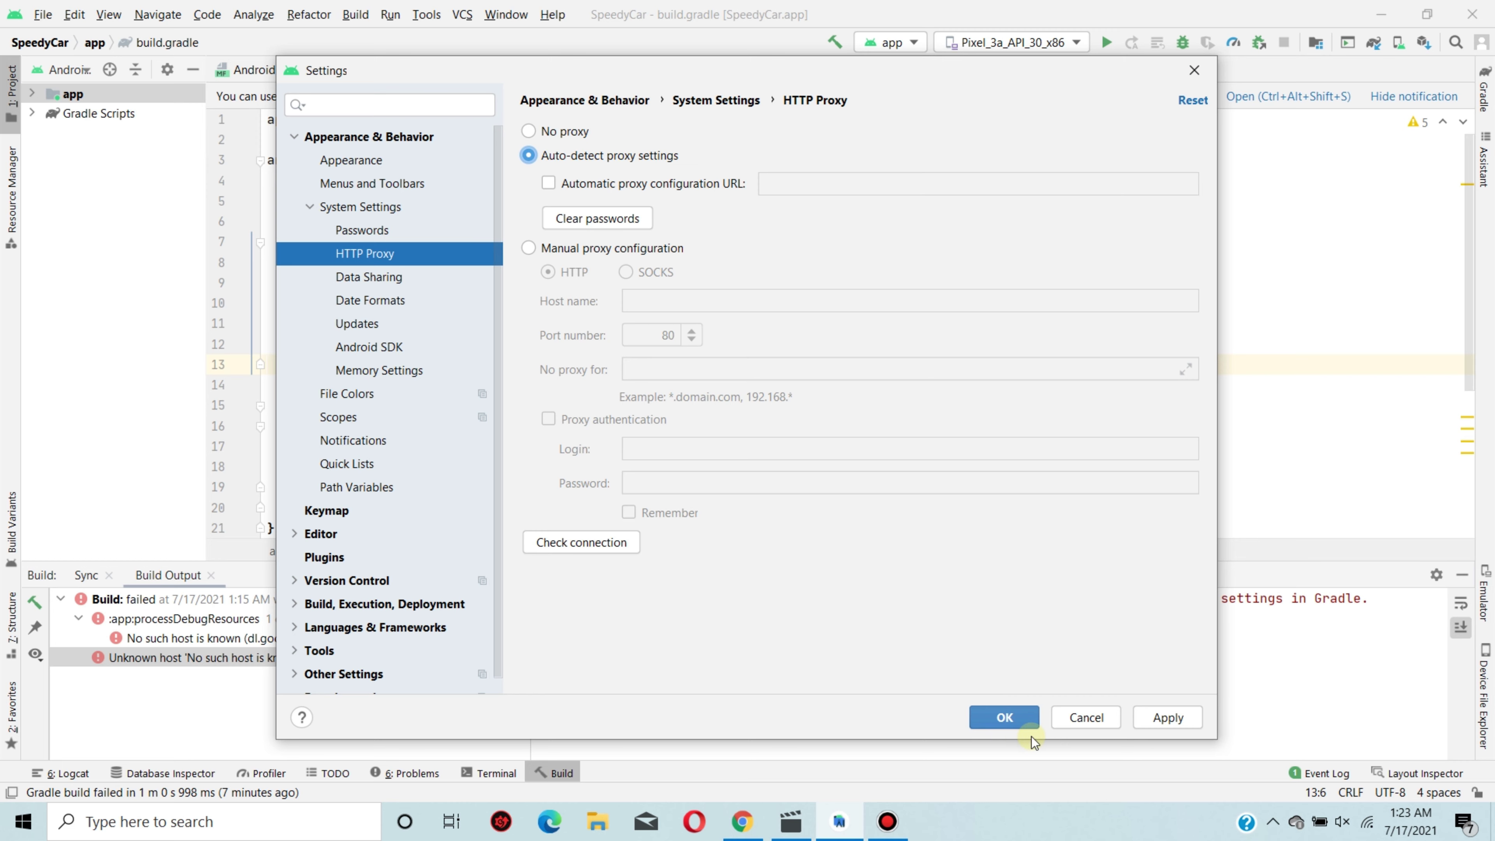
left_click(1168, 716)
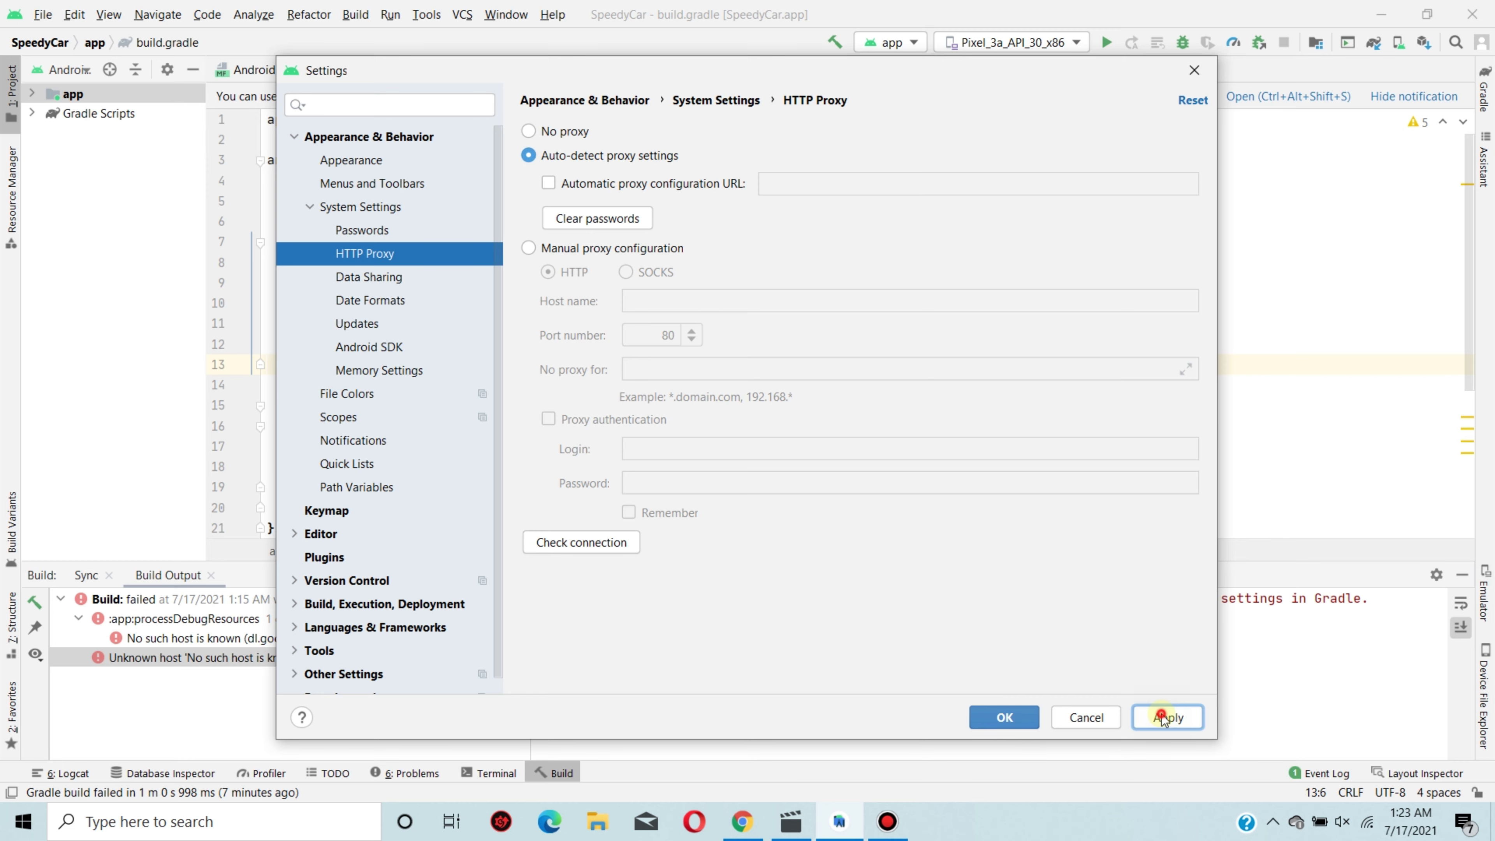
left_click(1003, 717)
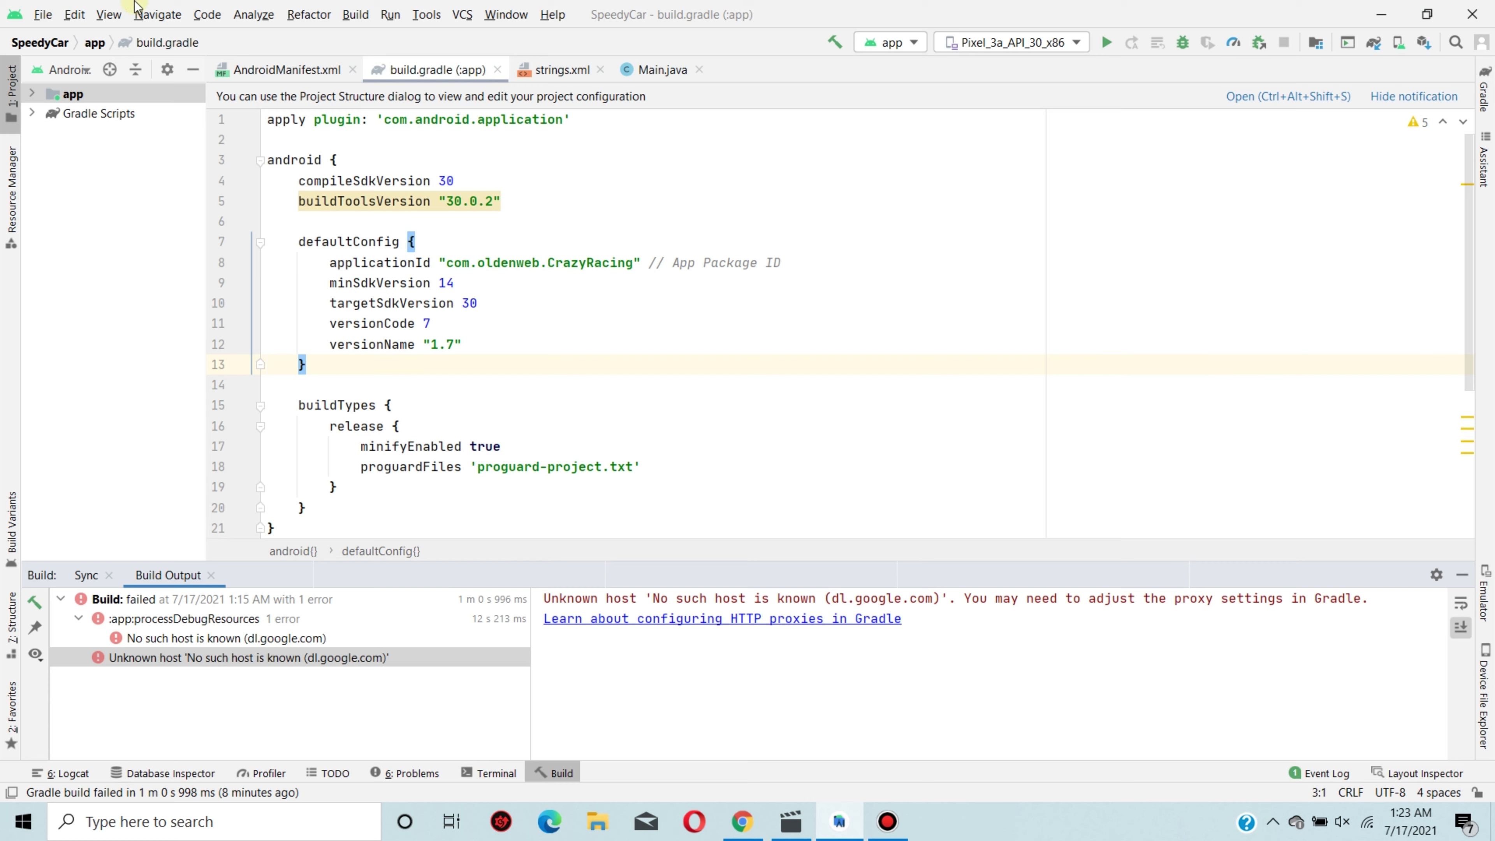
Step: Rebuild the project and review the build result, including the compileDebugJavaWithJavac task and the Main.java note
left_click(356, 15)
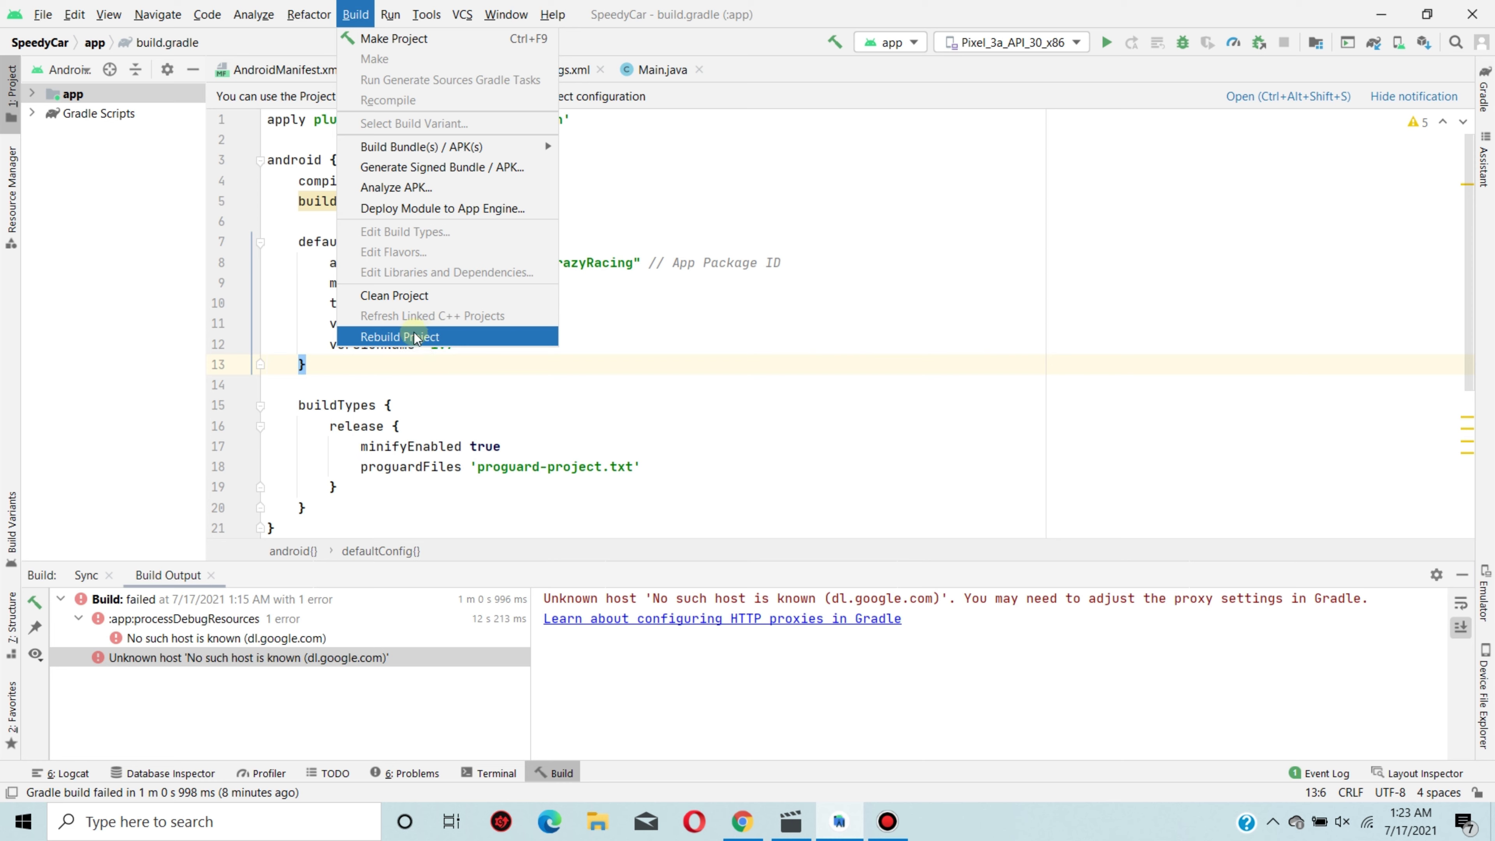
left_click(424, 334)
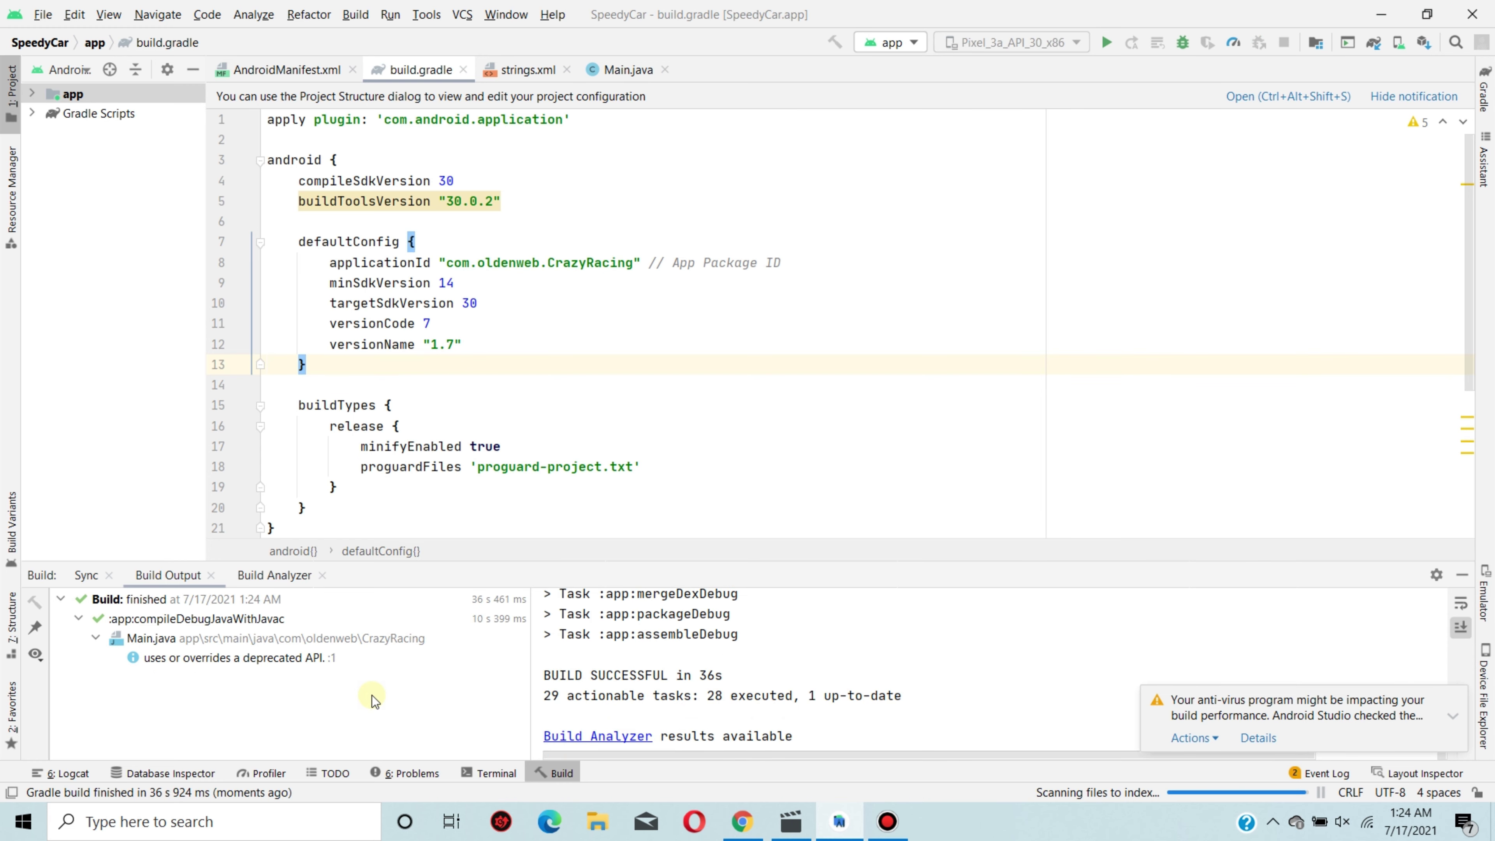
left_click(150, 601)
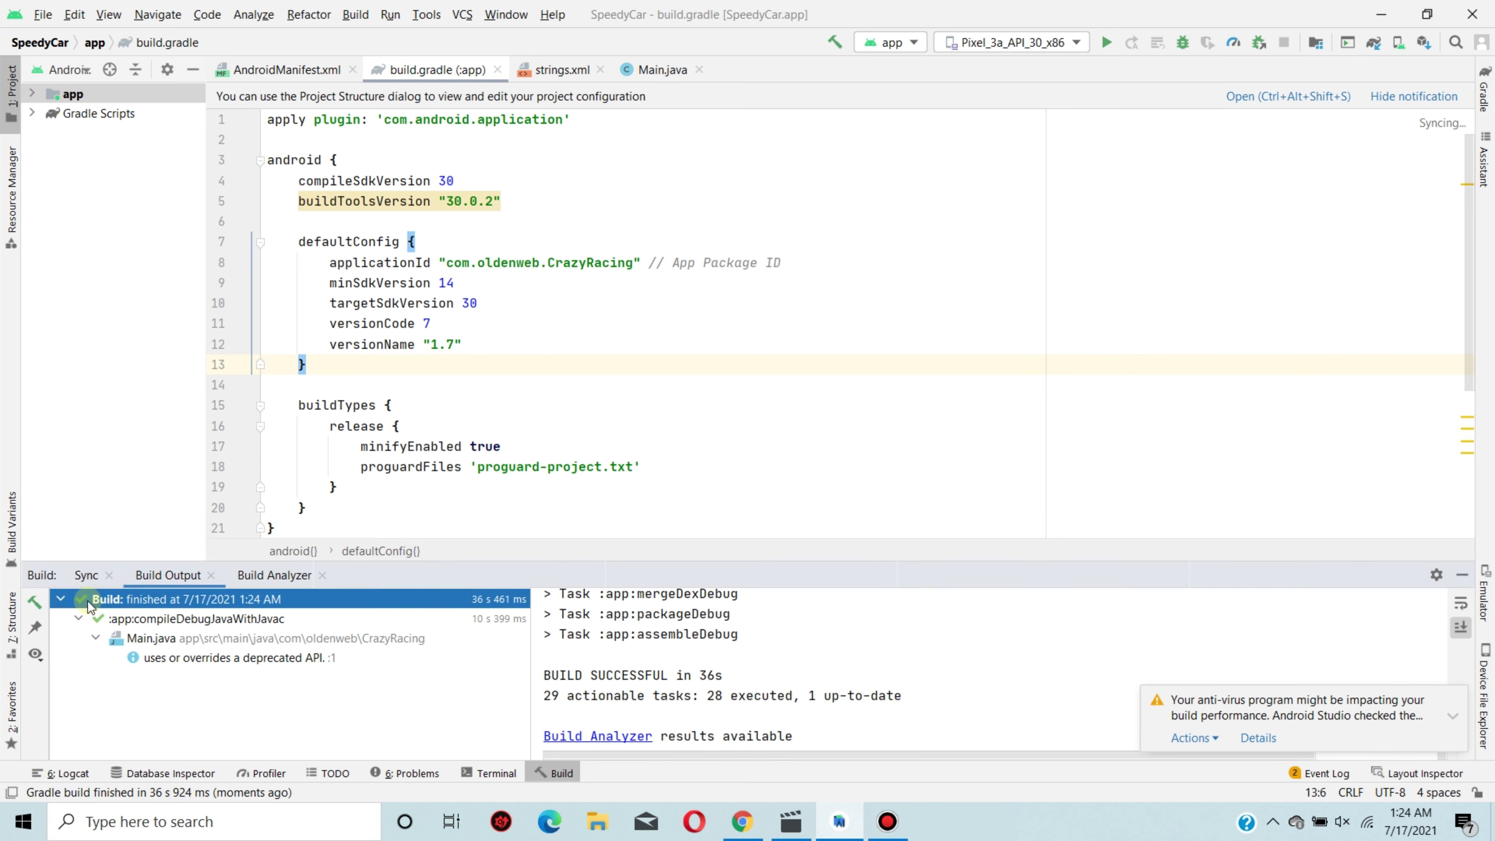
left_click(144, 618)
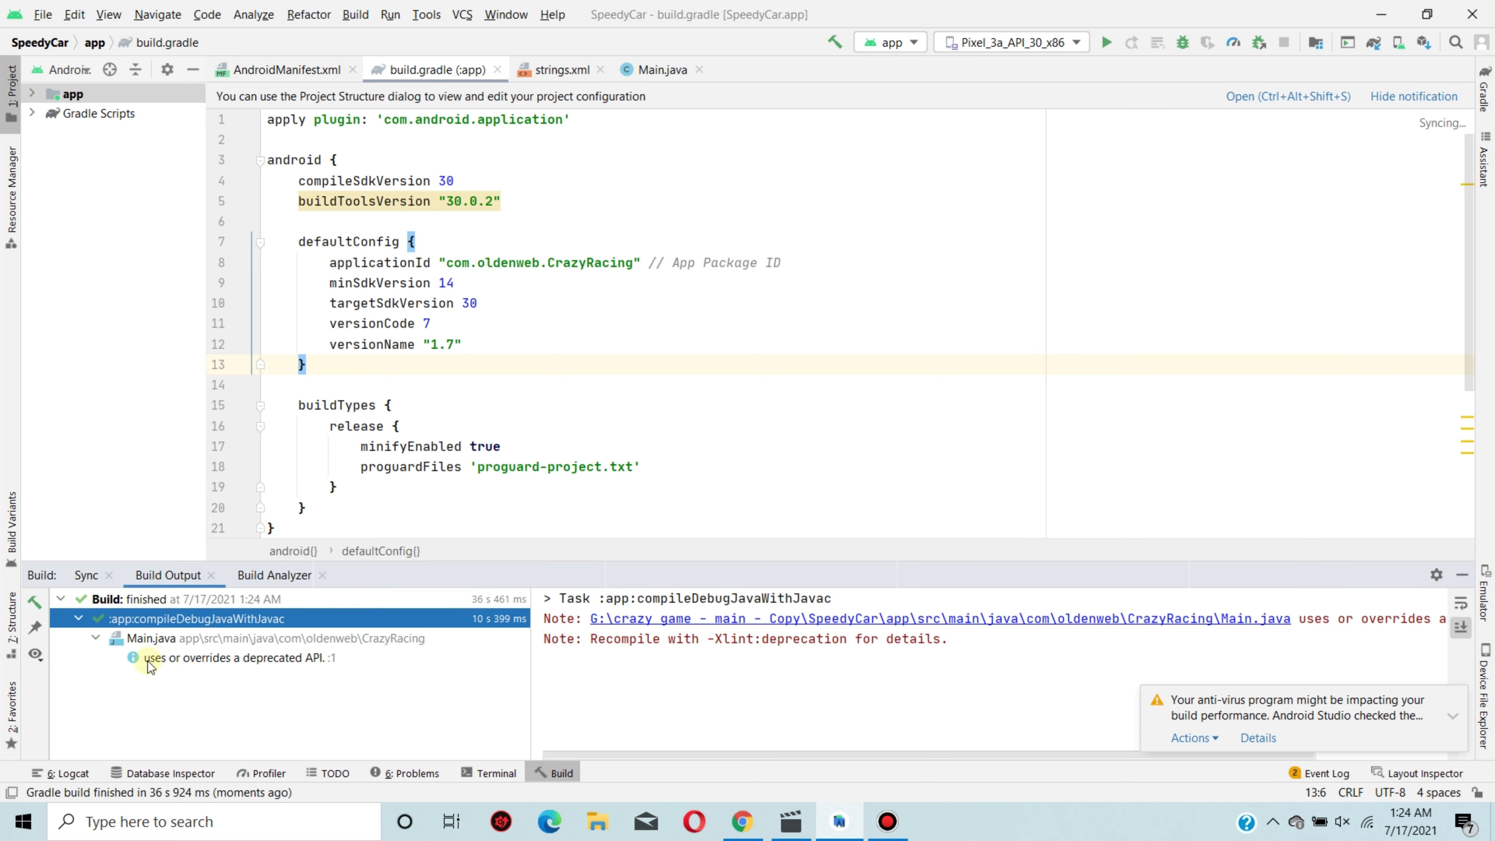
left_click(214, 658)
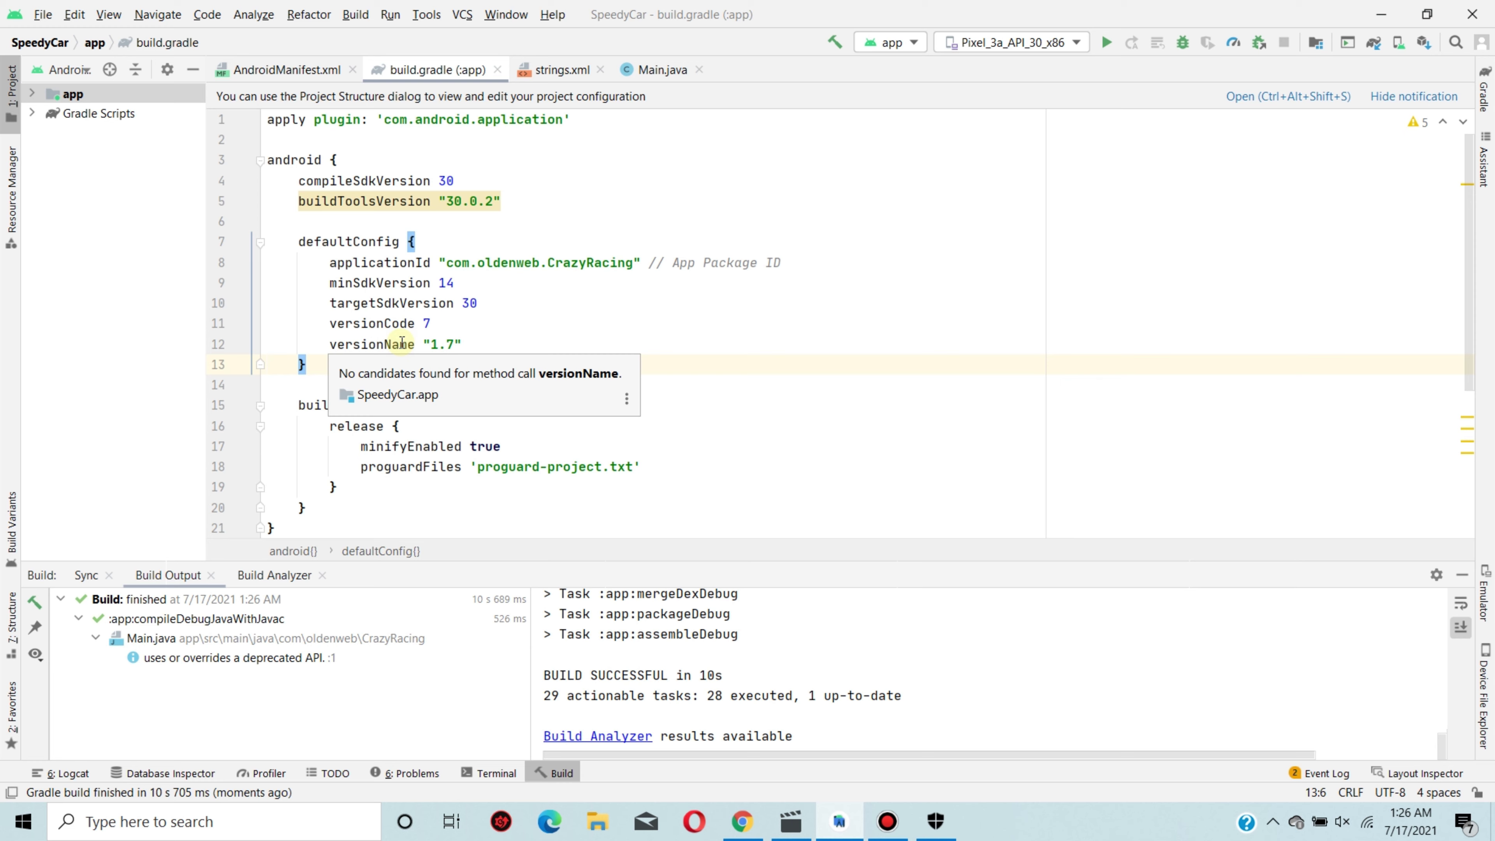
left_click(155, 670)
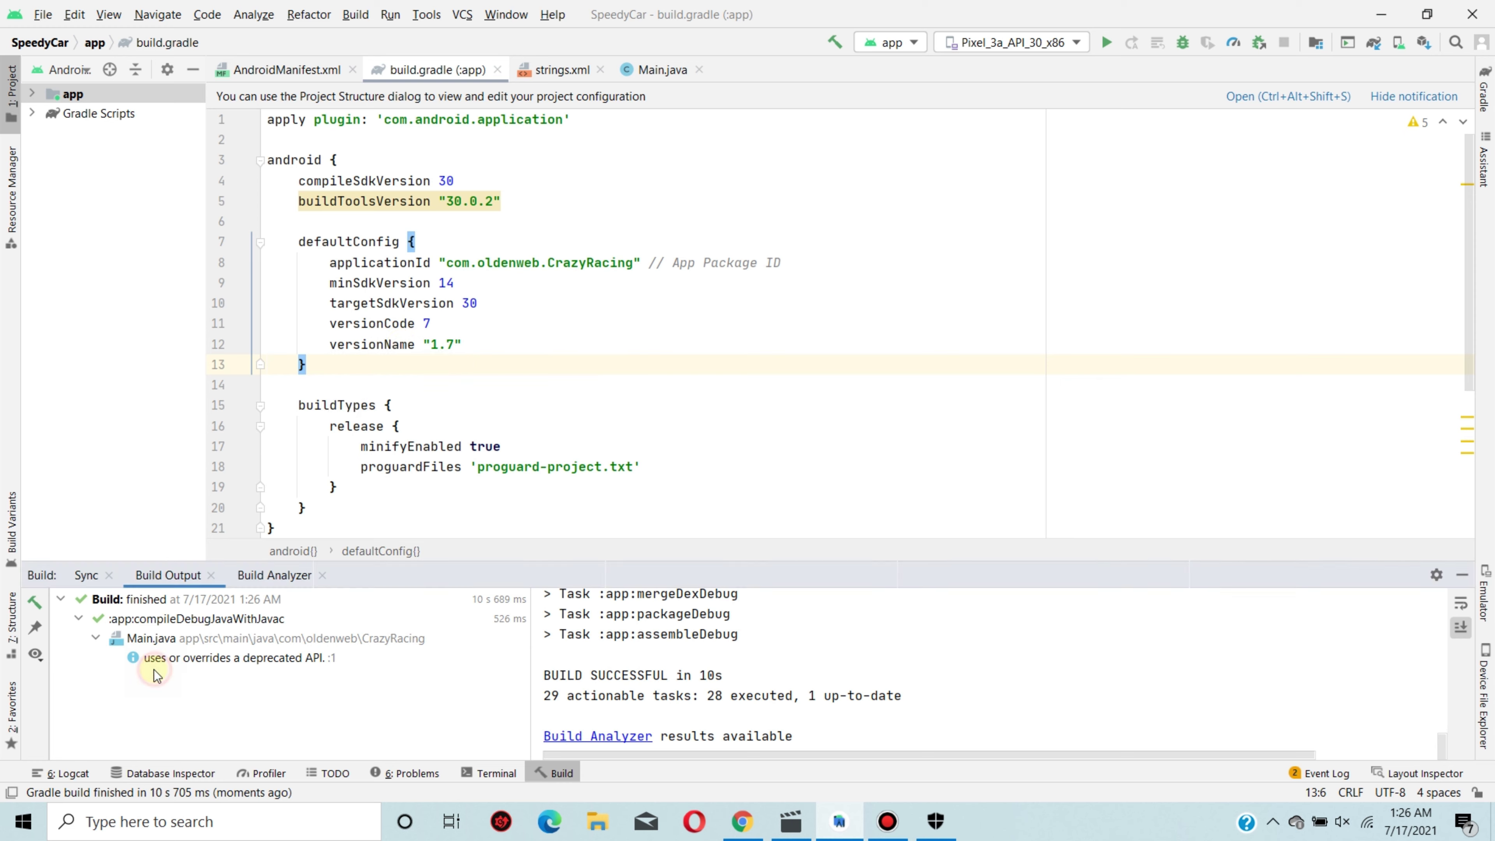
left_click(542, 677)
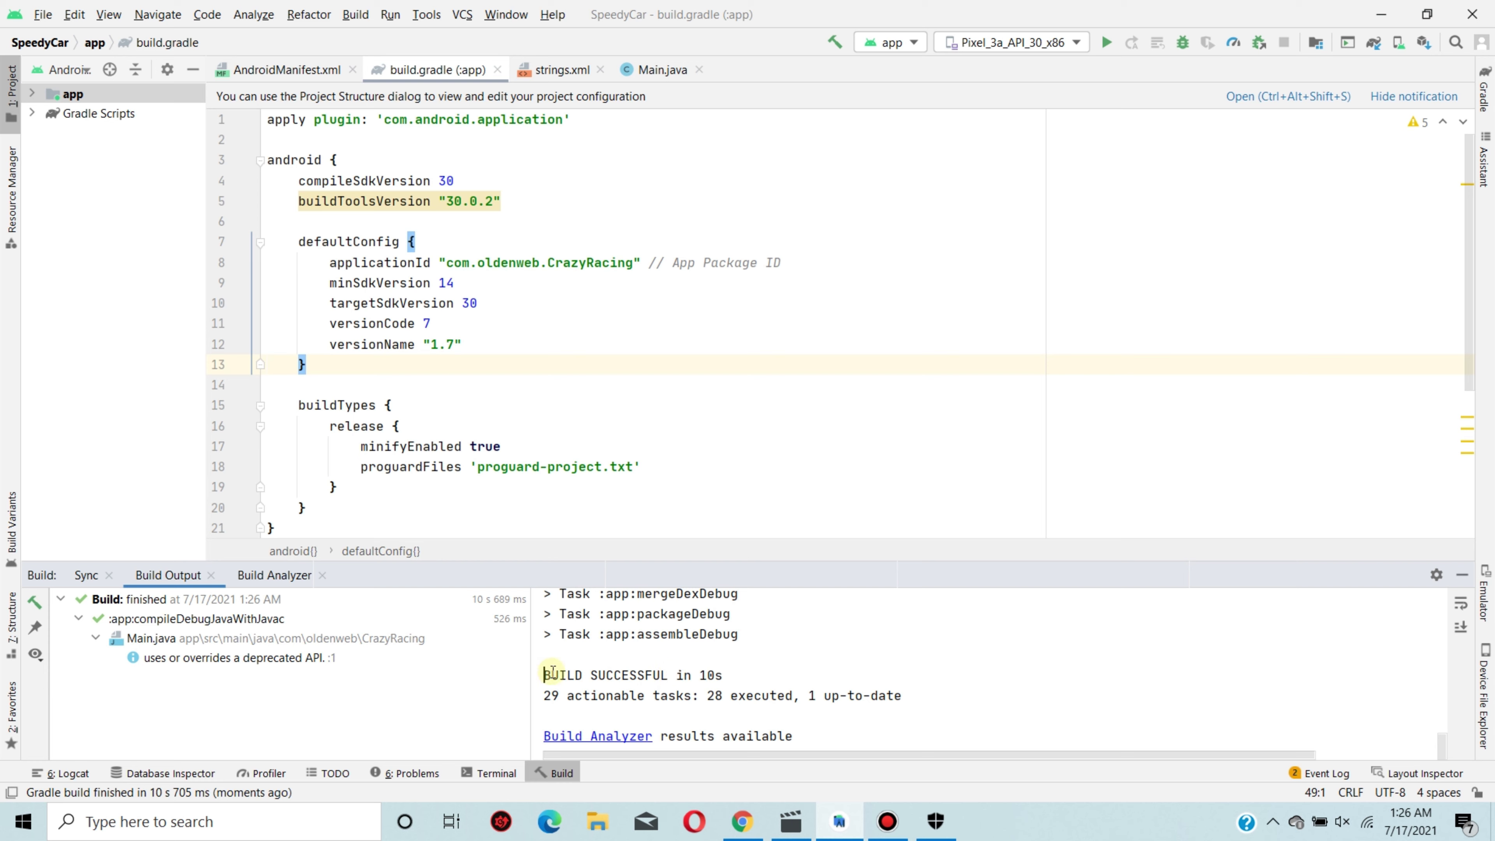
left_click_drag(548, 676, 942, 699)
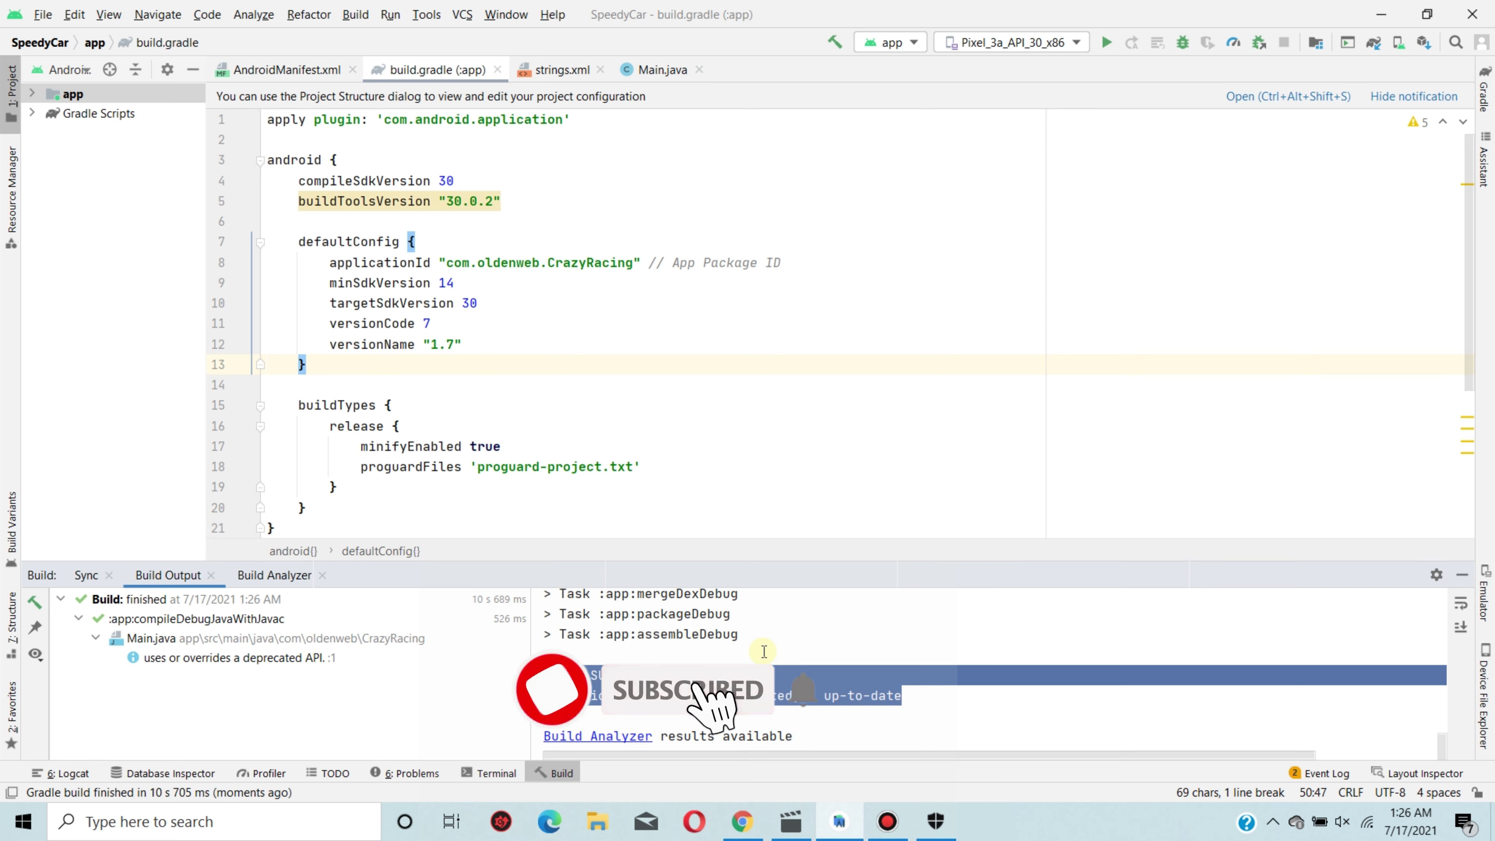
Step: Start generating a signed bundle or APK for the project
left_click(426, 14)
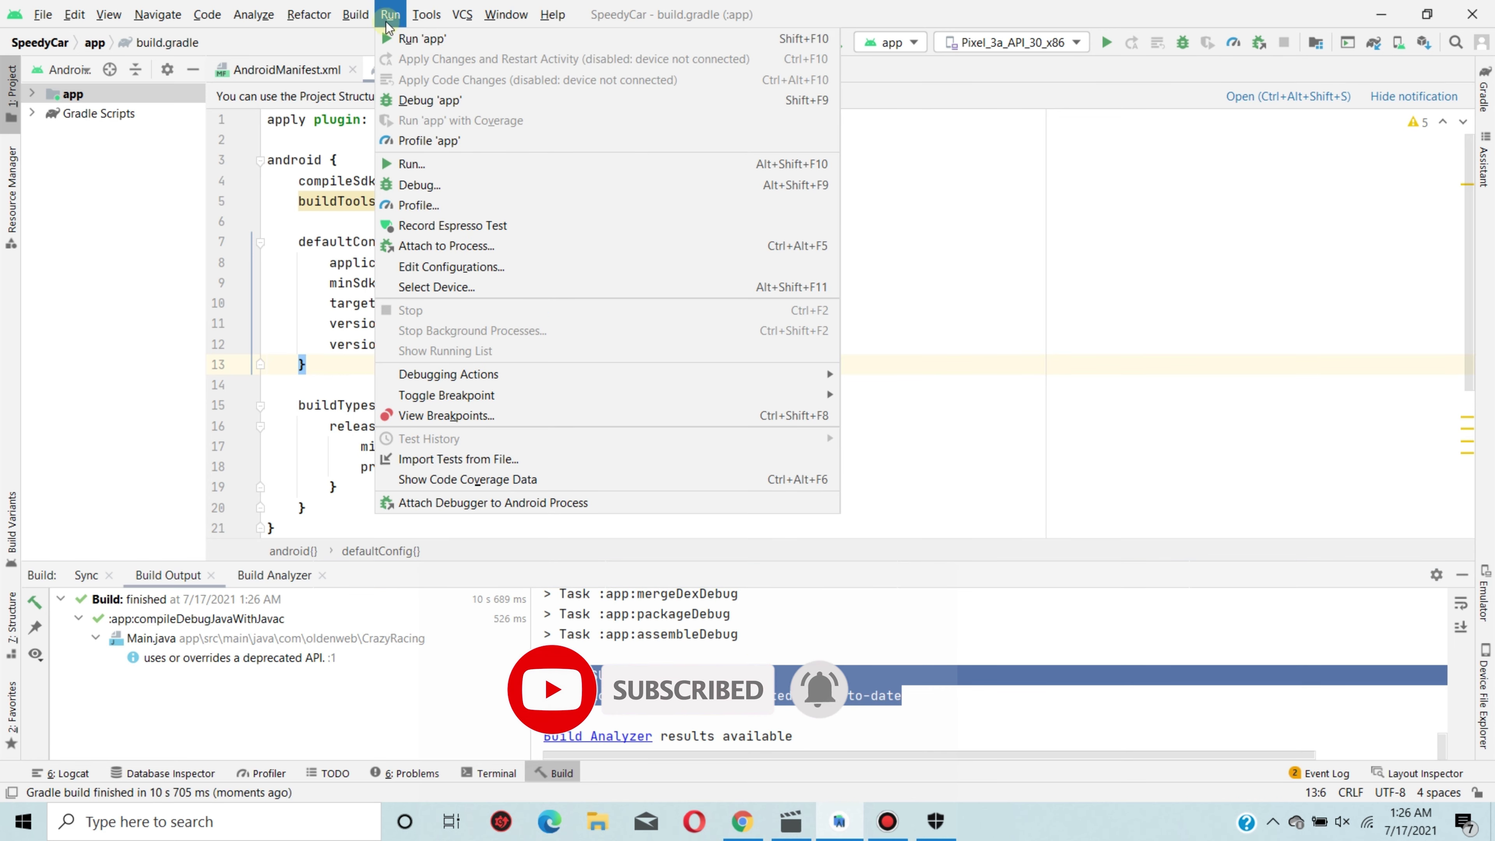
mouse_move(377, 11)
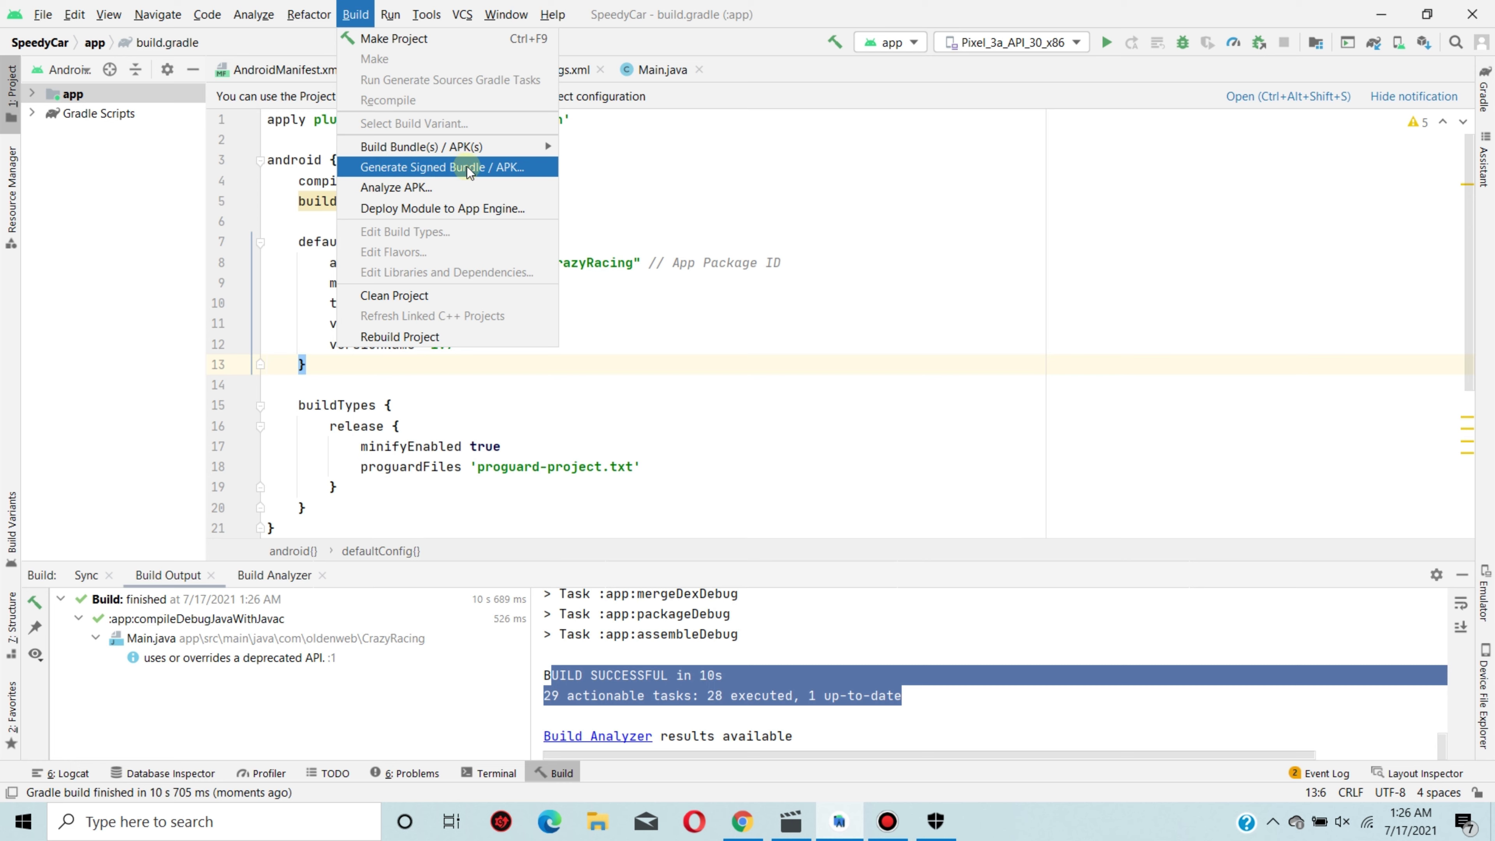
left_click(426, 169)
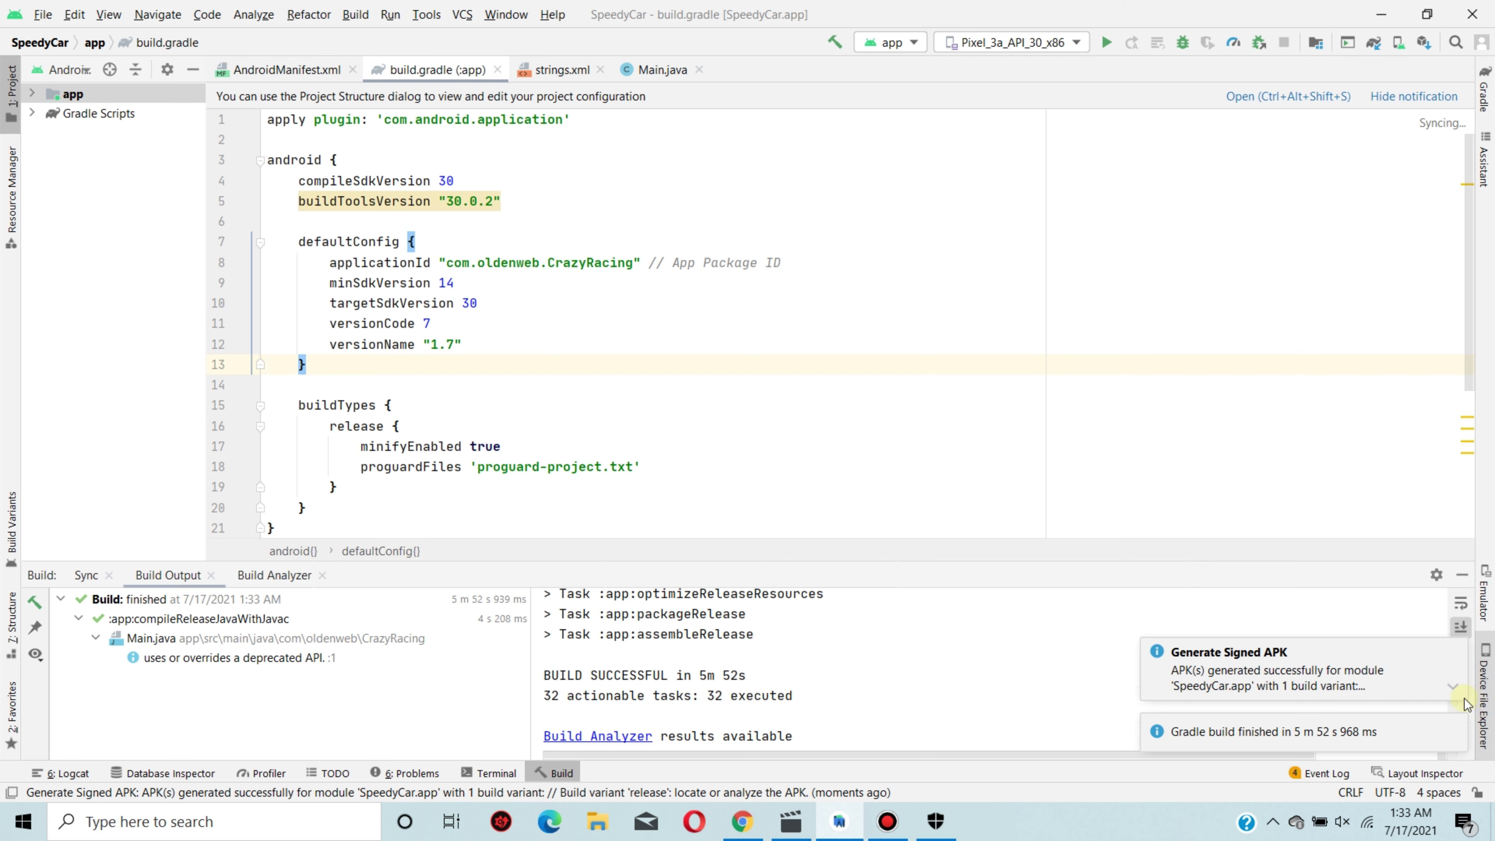
Step: Locate the generated signed APK in File Explorer and select app-release inside the Desktop's release folder
left_click(1453, 687)
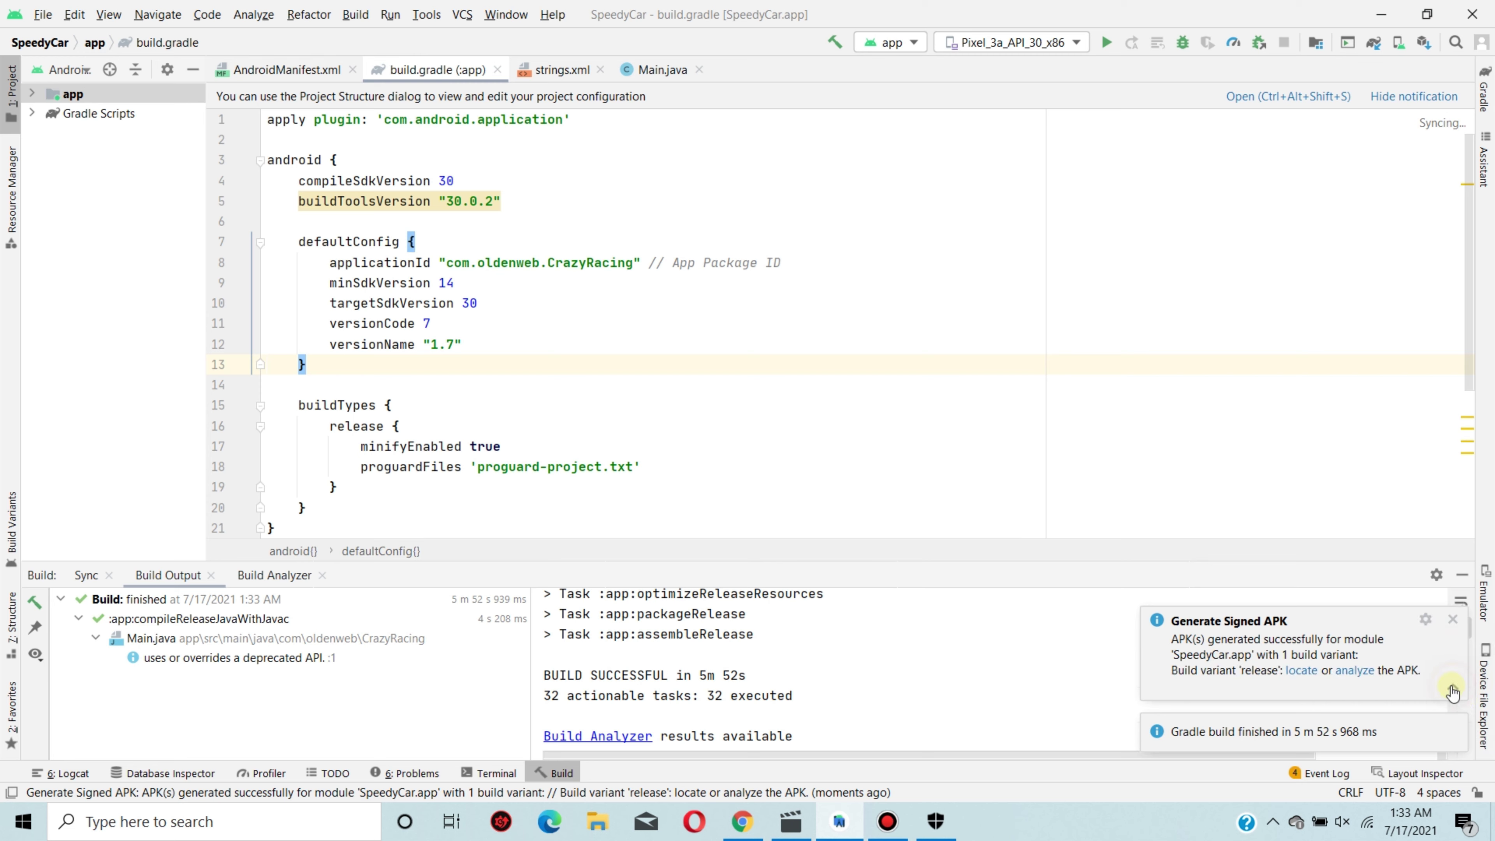
left_click(1303, 671)
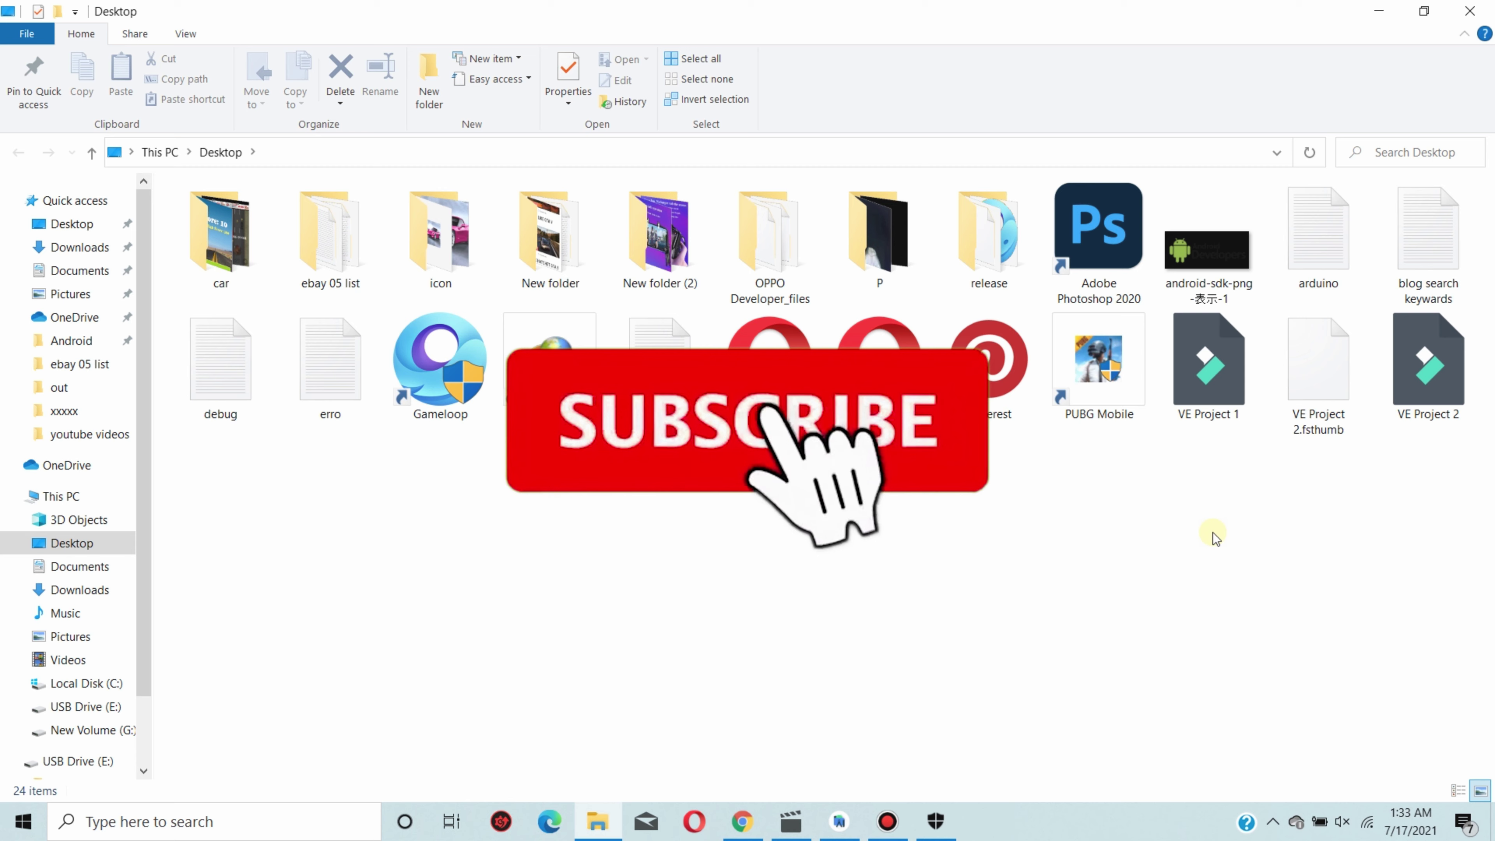
left_click(1000, 265)
double_click(1001, 266)
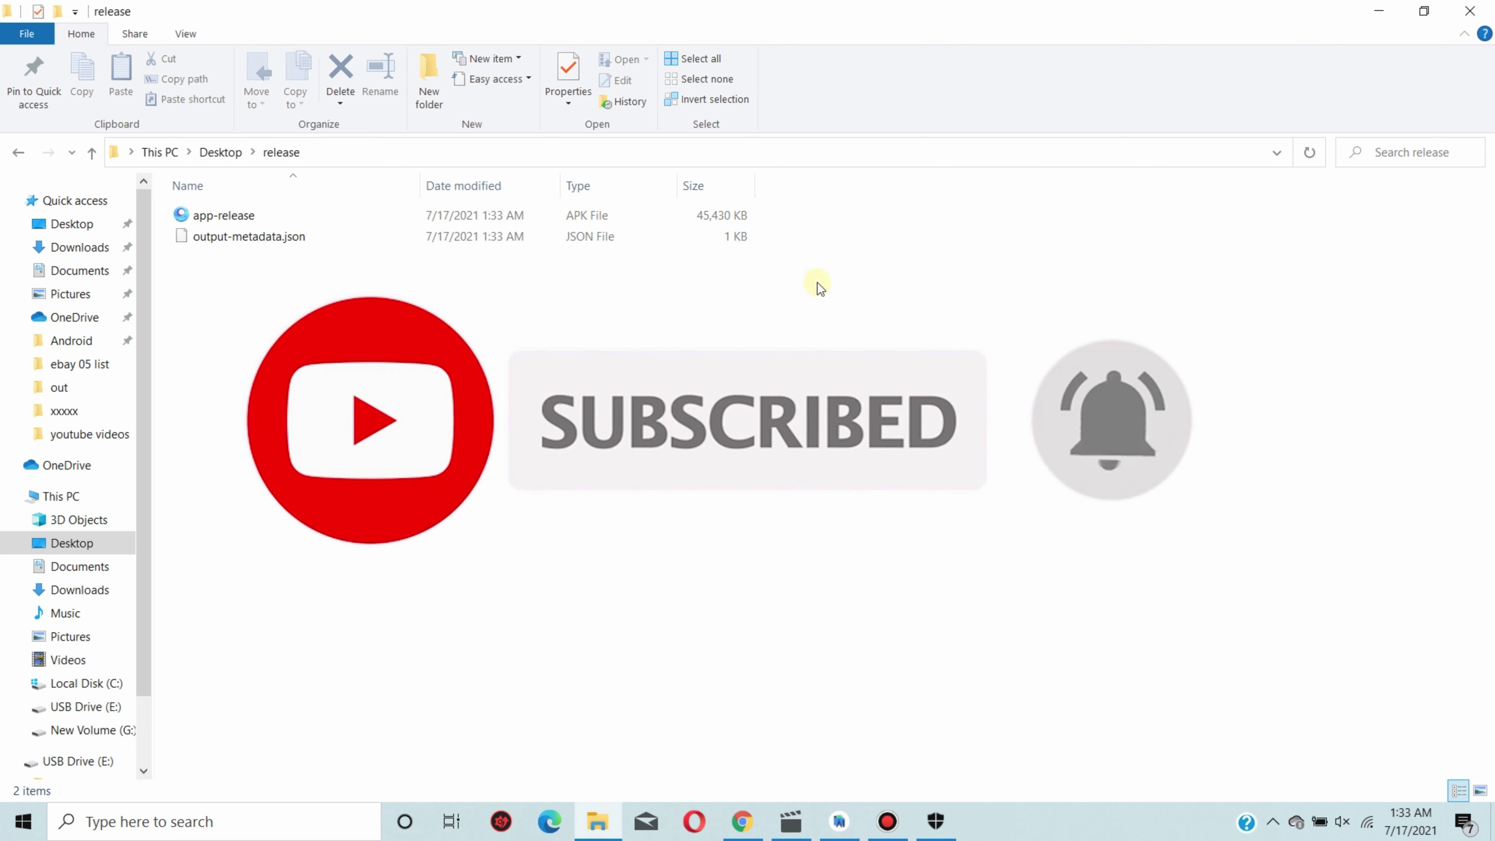
left_click(241, 217)
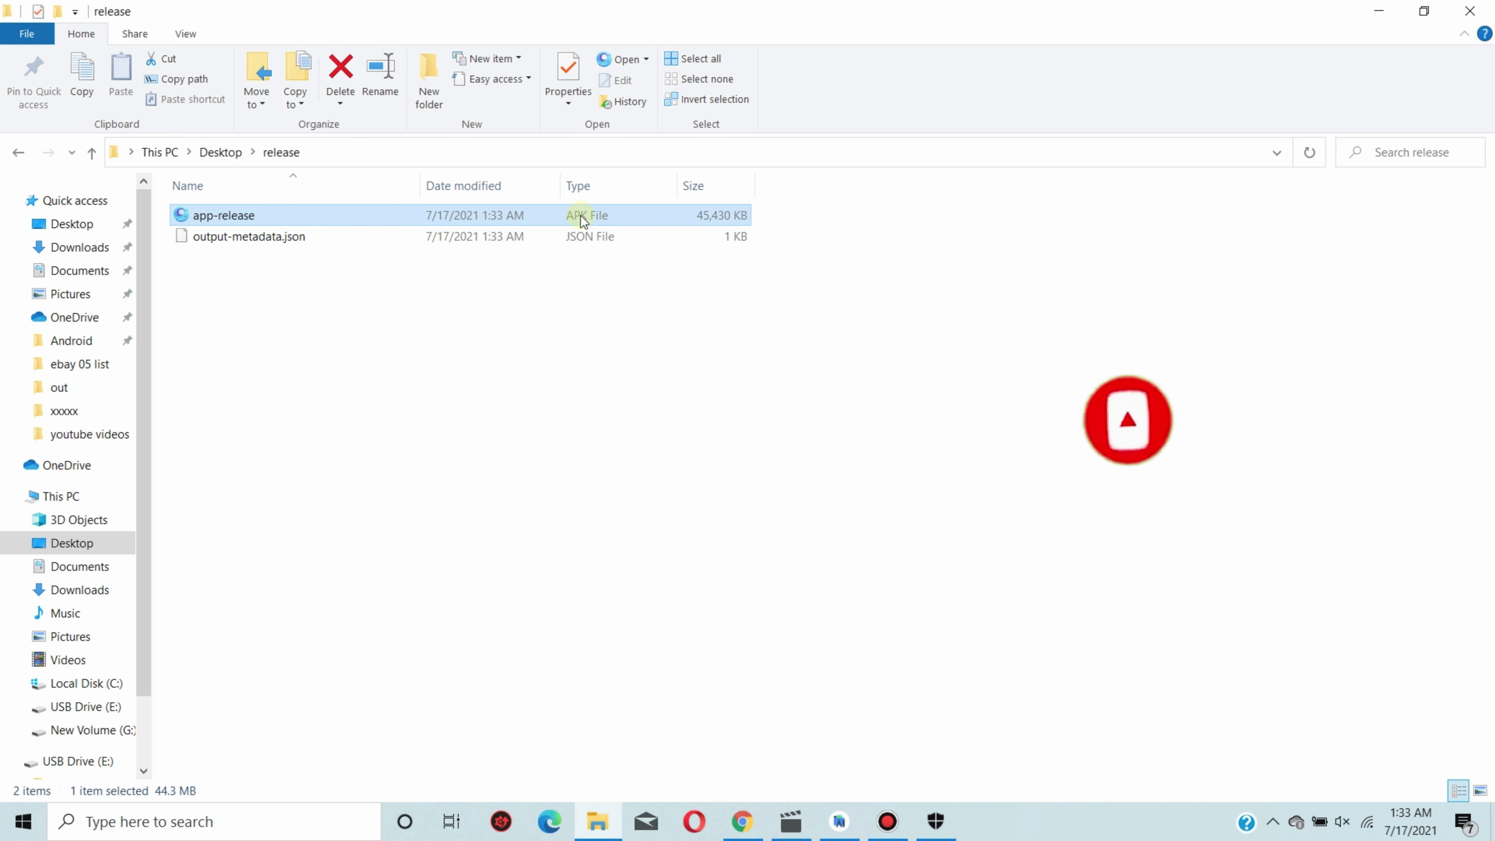